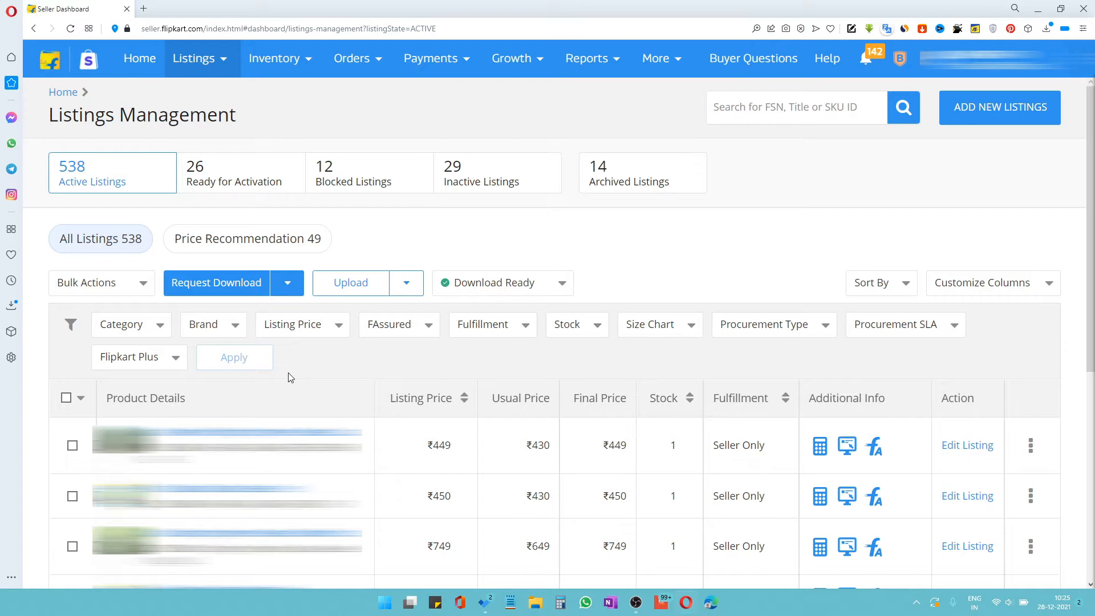
Step: Clear the ten-category selection from the Category filter of the active listings
left_click(155, 335)
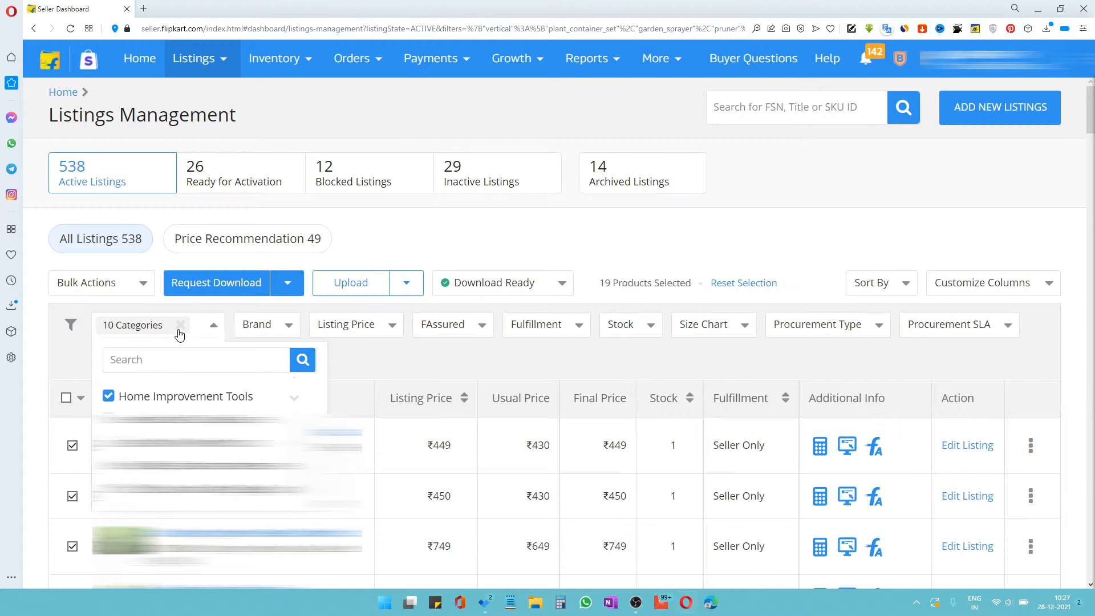
left_click(178, 331)
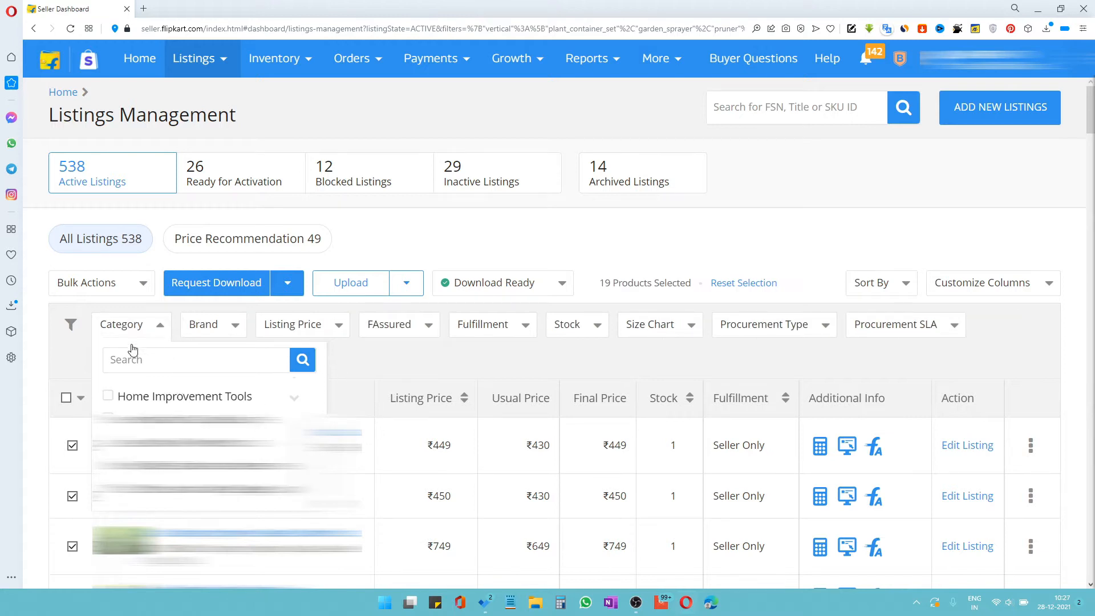
scroll(209, 456, "up", 1)
scroll(208, 456, "down", 1)
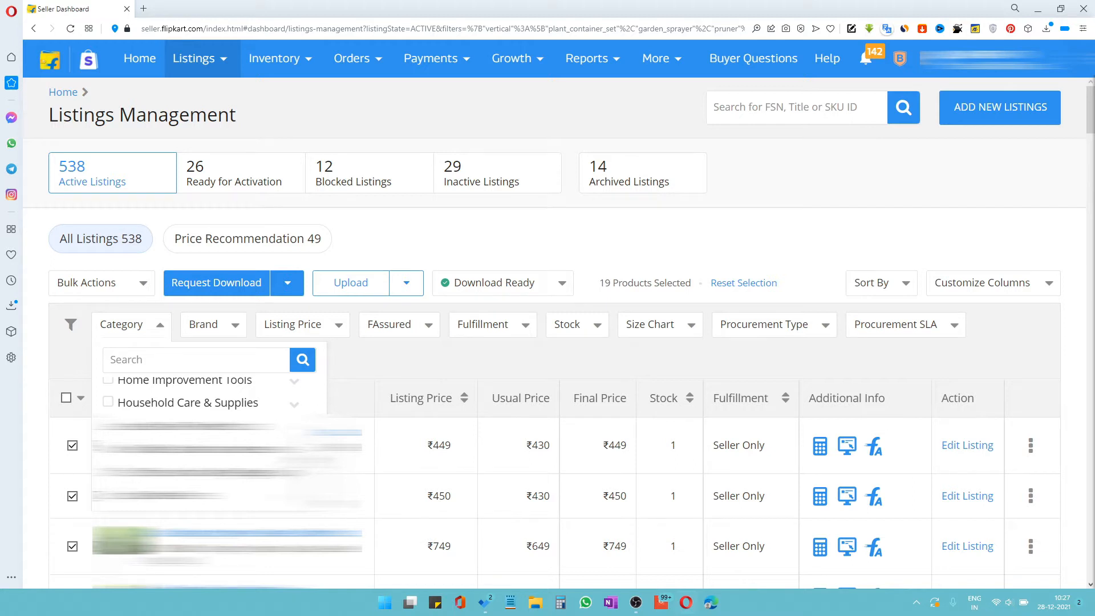
left_click(109, 381)
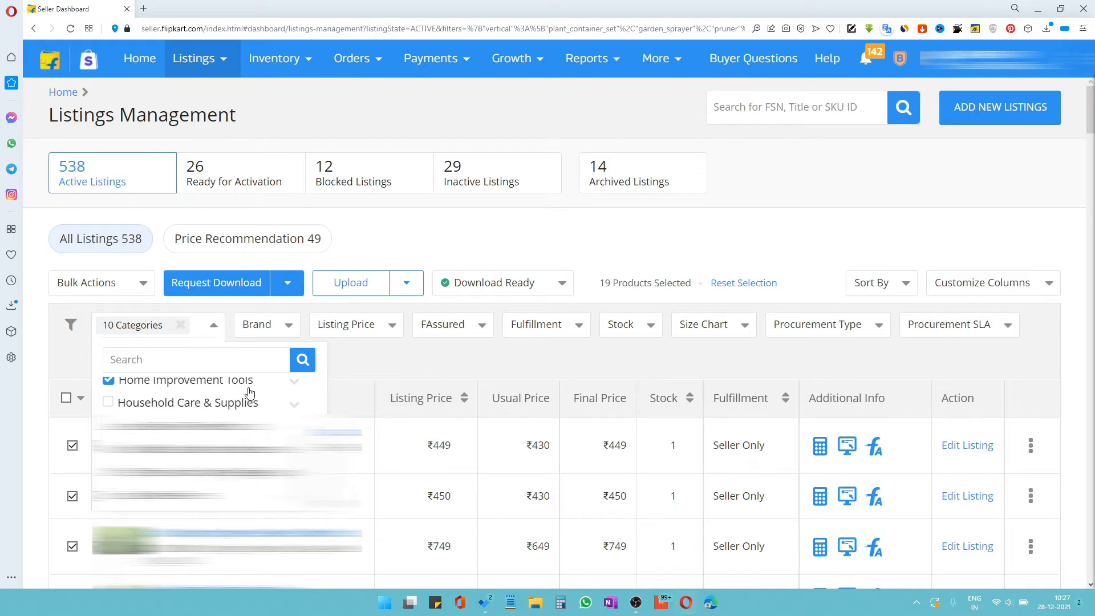
left_click(109, 381)
scroll(206, 394, "down", 5)
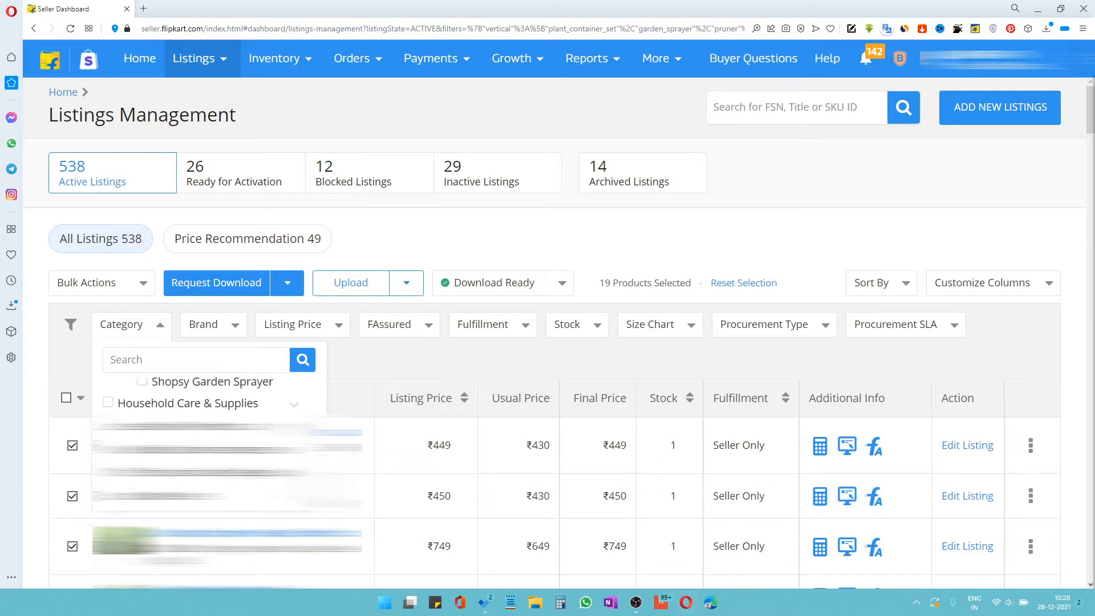
left_click(295, 407)
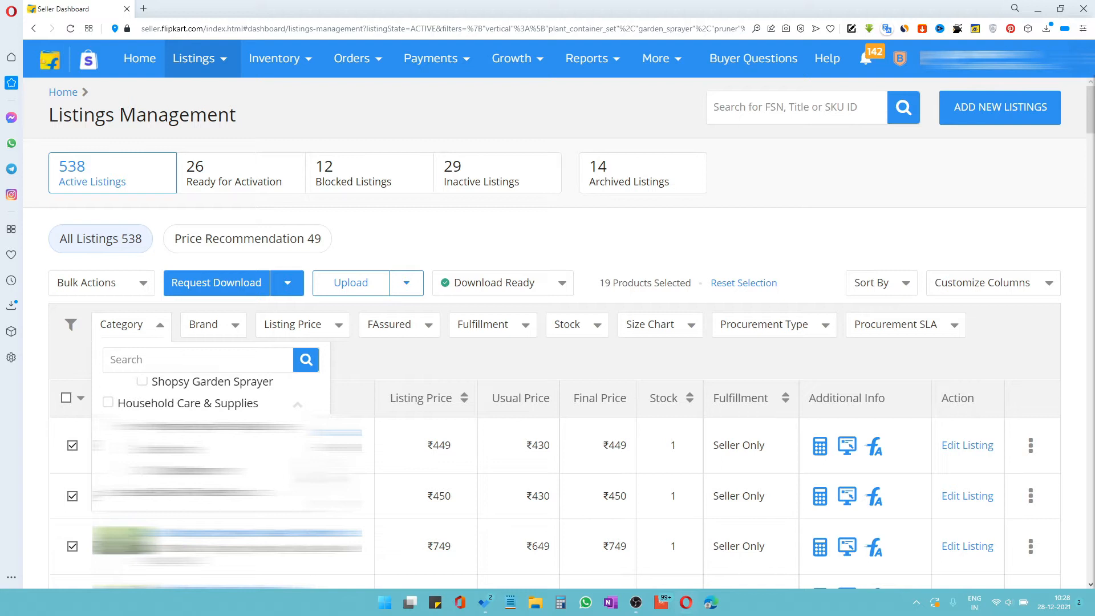
scroll(211, 434, "down", 1)
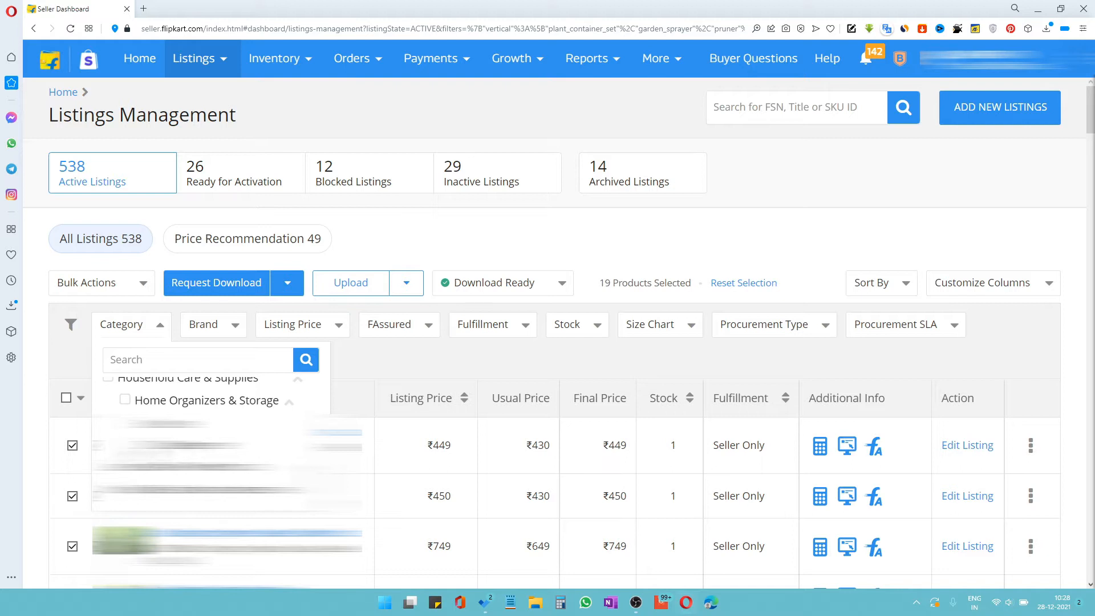
left_click(142, 445)
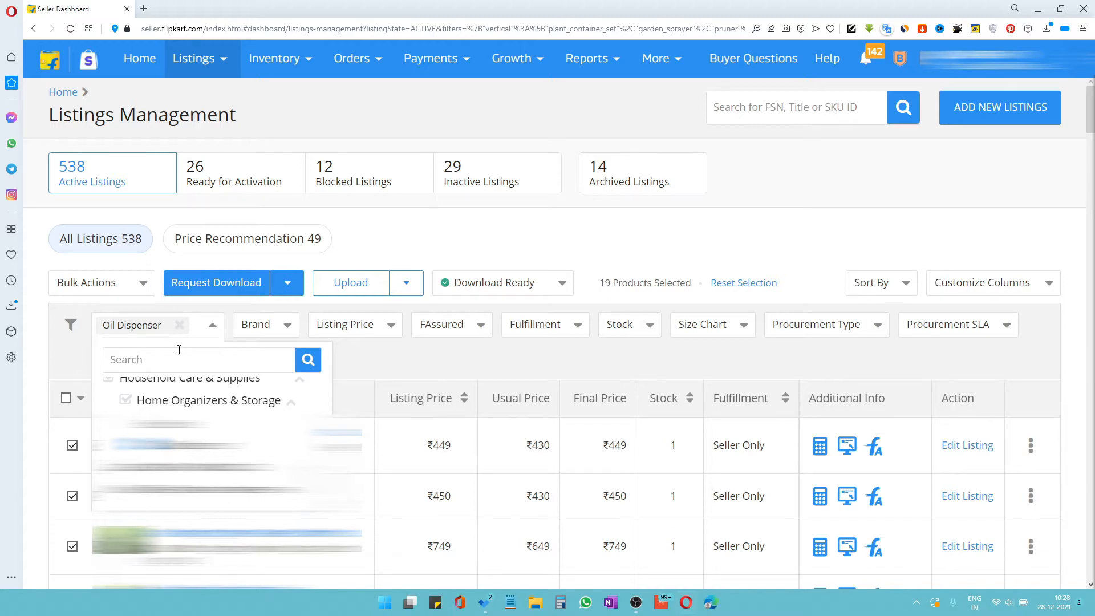
left_click(122, 402)
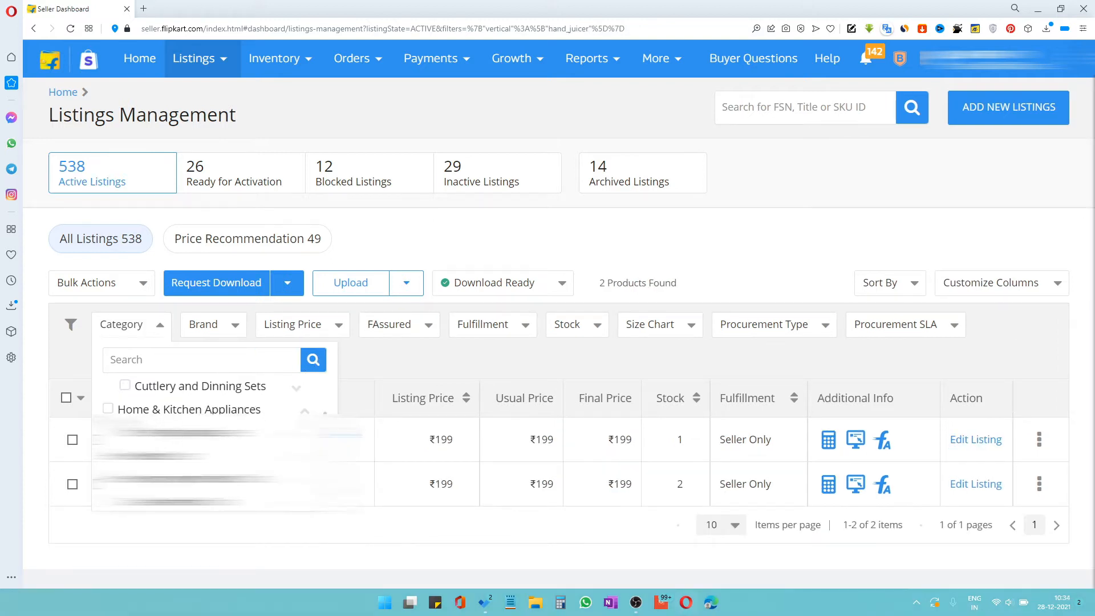
Step: Set the Category filter to Hand Juicer under Home & Kitchen Appliances
left_click(109, 408)
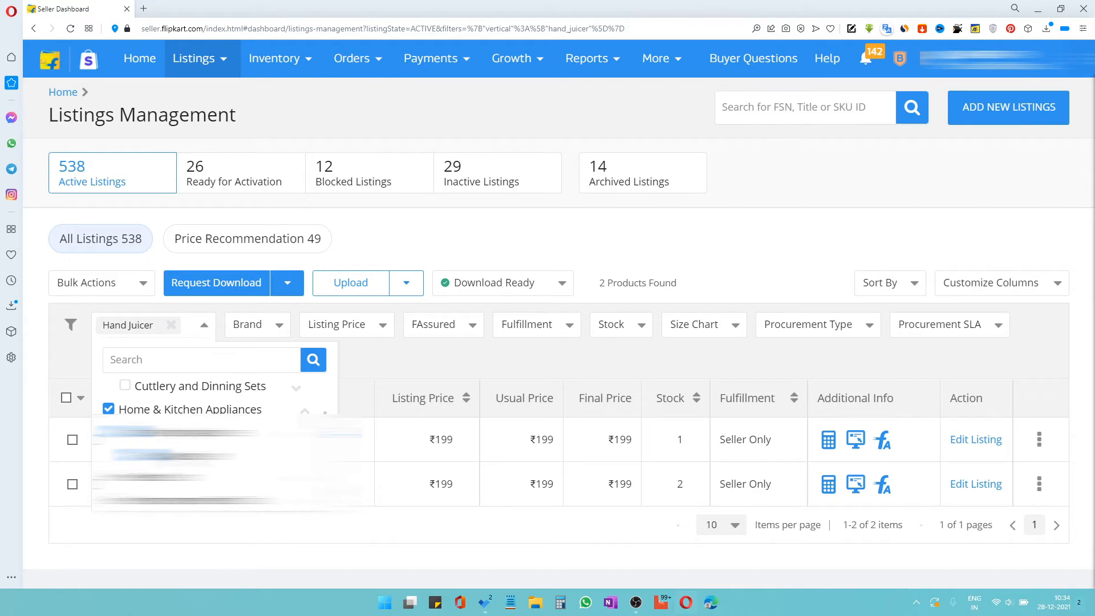
left_click(141, 456)
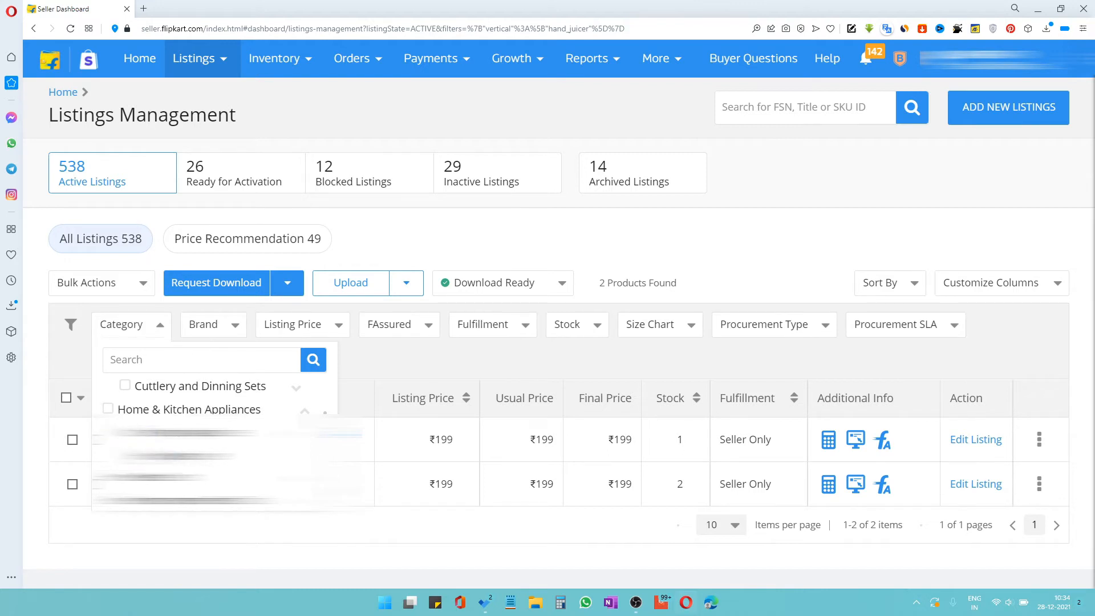
left_click(141, 456)
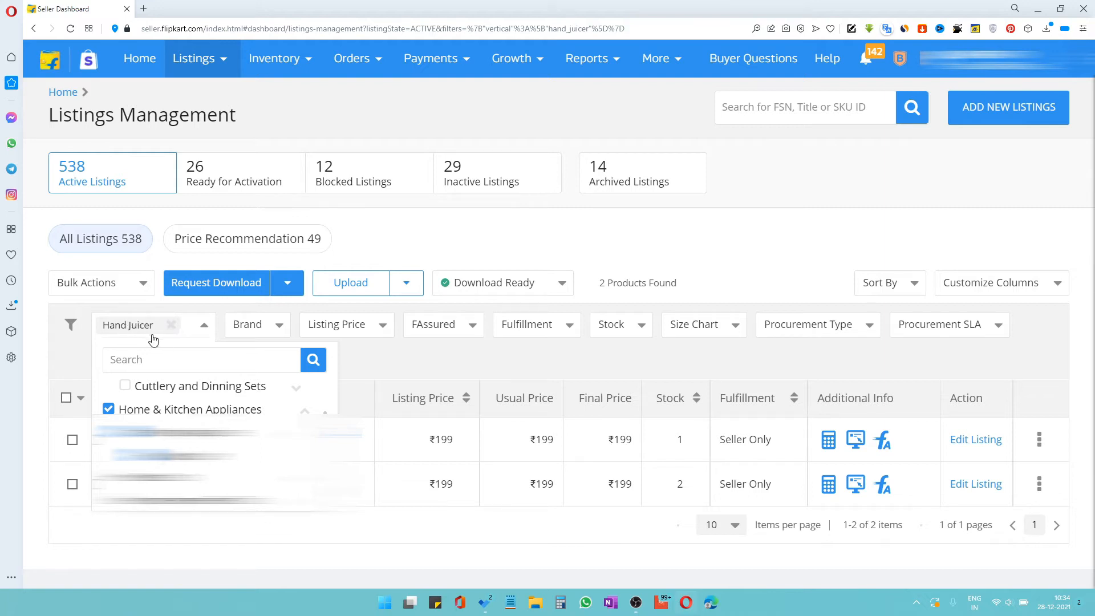
left_click(387, 371)
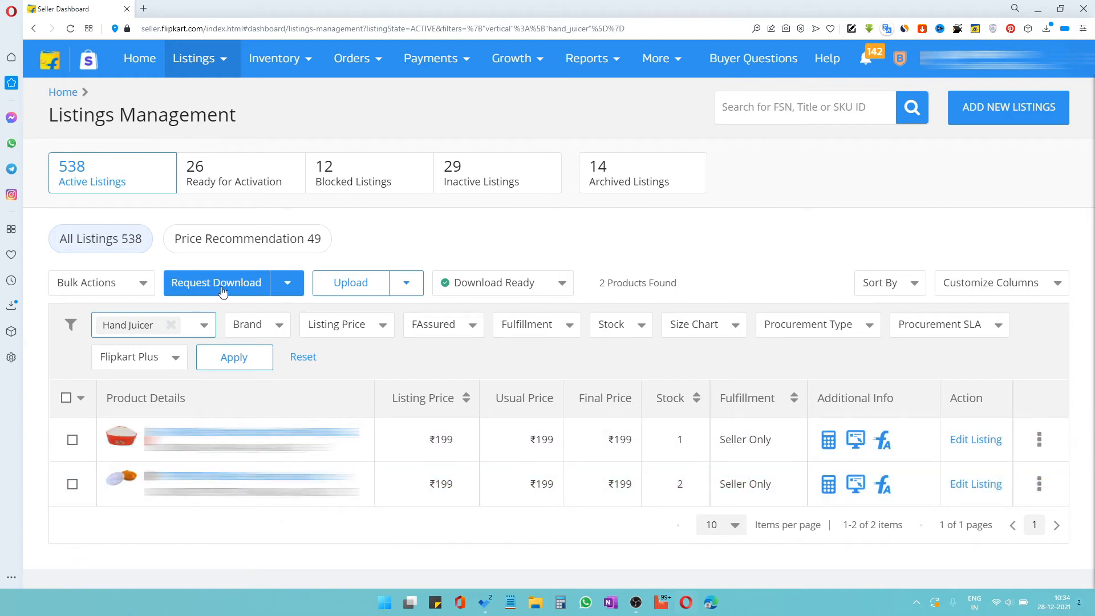
Step: Select both hand juicer listings and request a Catalog File download for them
left_click(246, 285)
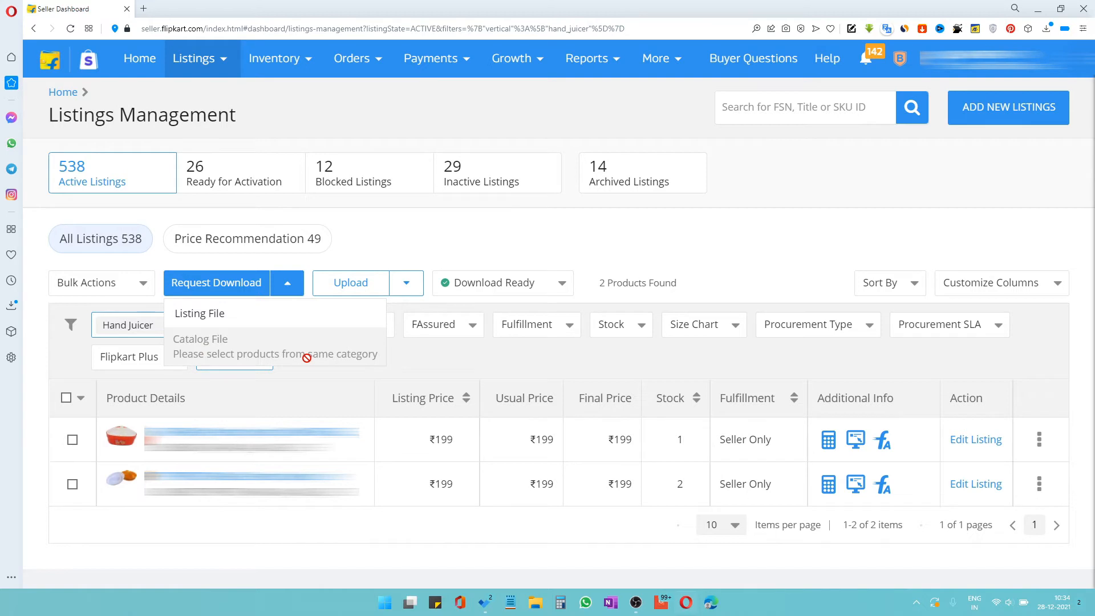
left_click(458, 378)
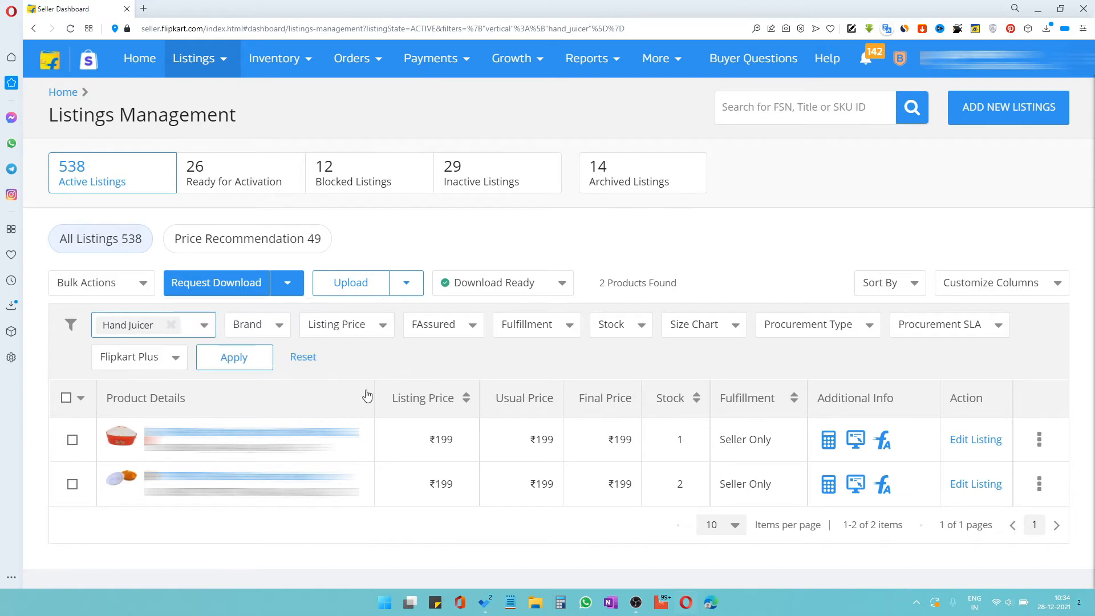
left_click(71, 440)
left_click(70, 485)
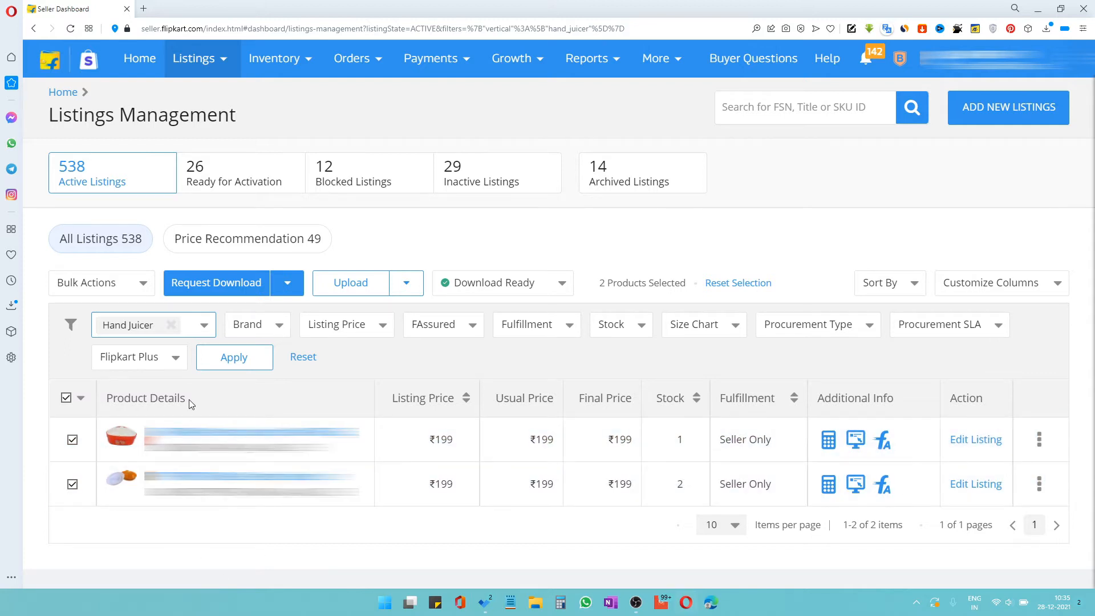
left_click(72, 440)
left_click(73, 440)
left_click(228, 284)
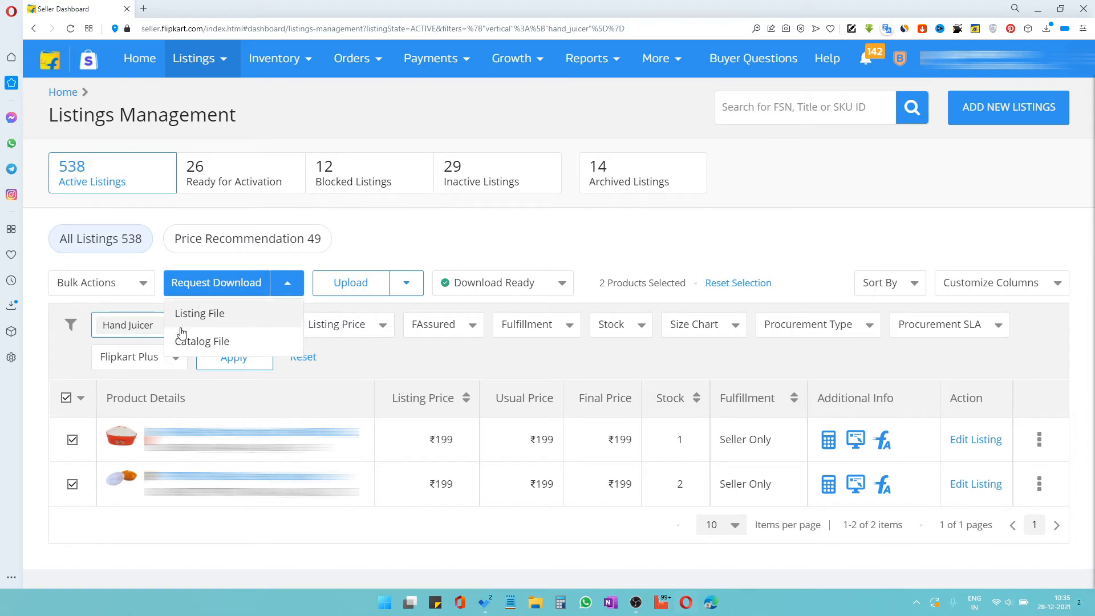
left_click(240, 344)
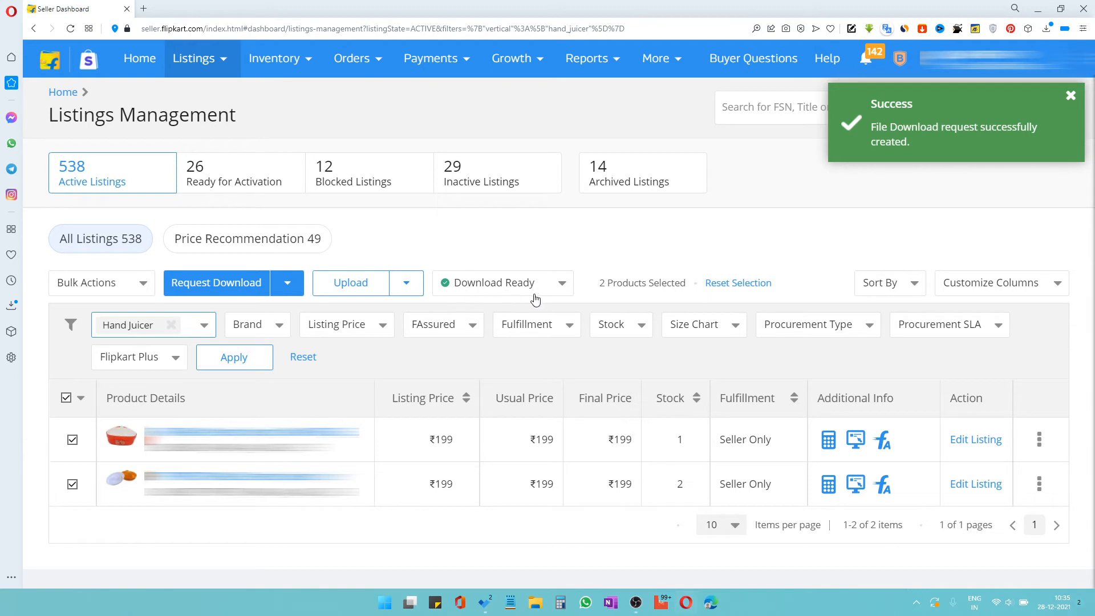
Step: Download the newly generated hand-juicer catalog file from the ready downloads and open it in Excel
left_click(521, 283)
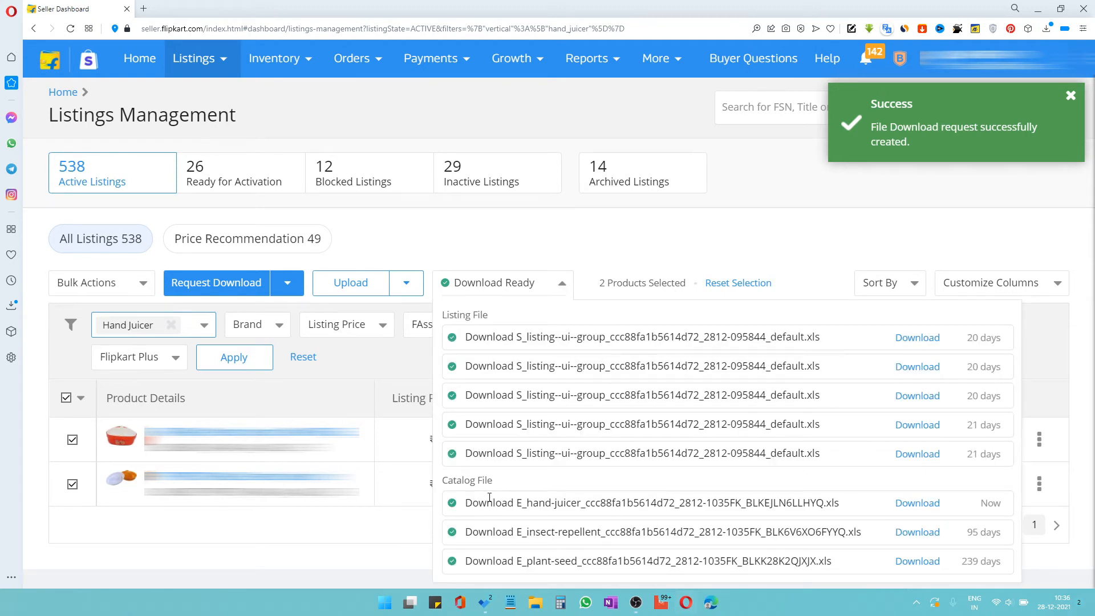
left_click_drag(448, 317, 489, 316)
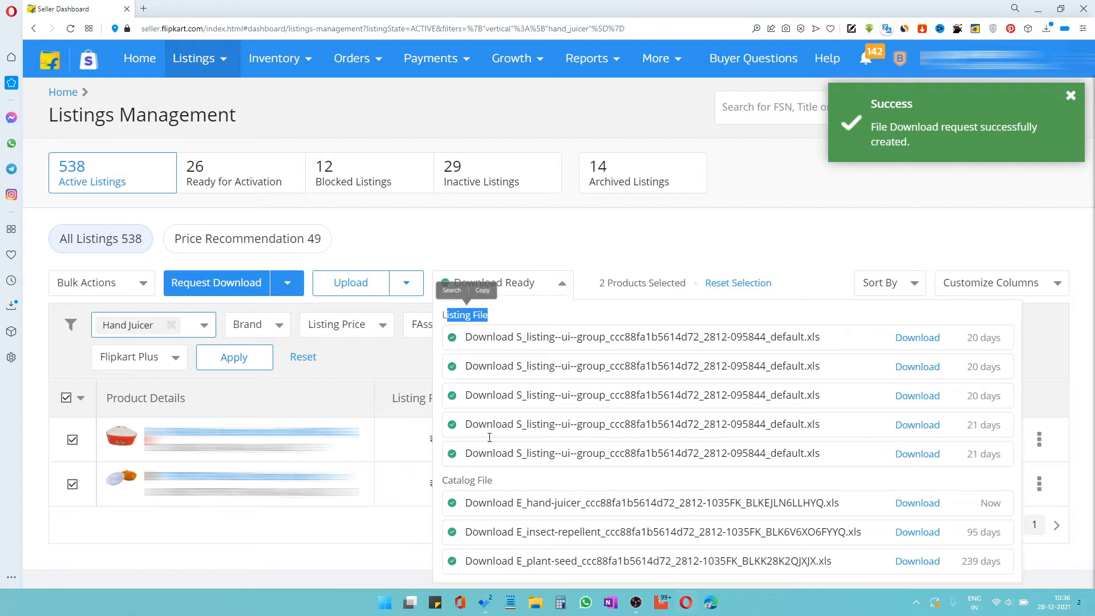
left_click_drag(451, 484, 507, 485)
left_click(574, 483)
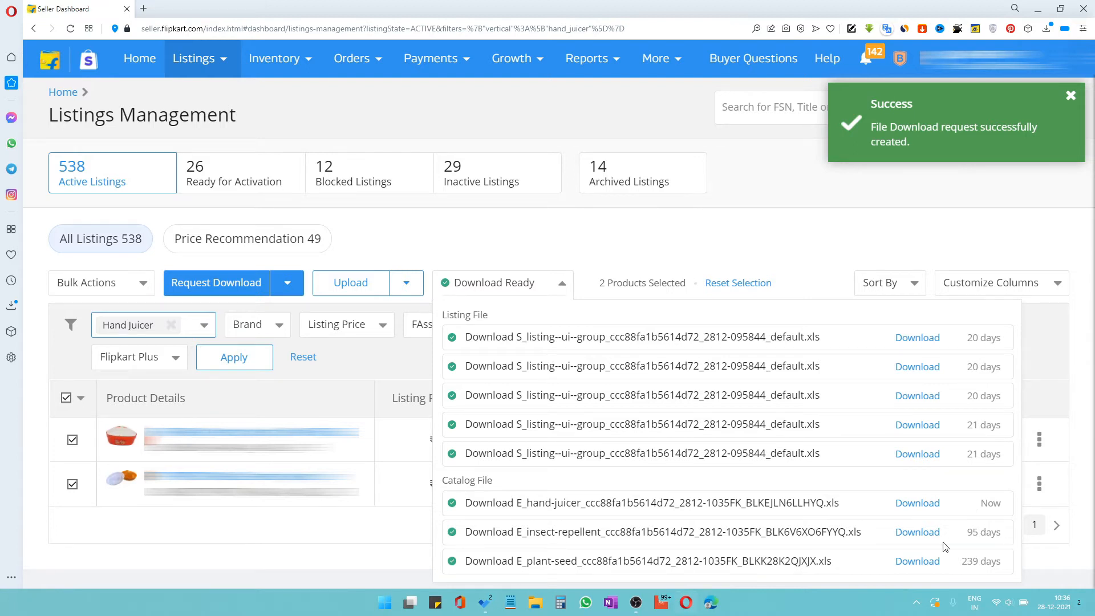
left_click(917, 504)
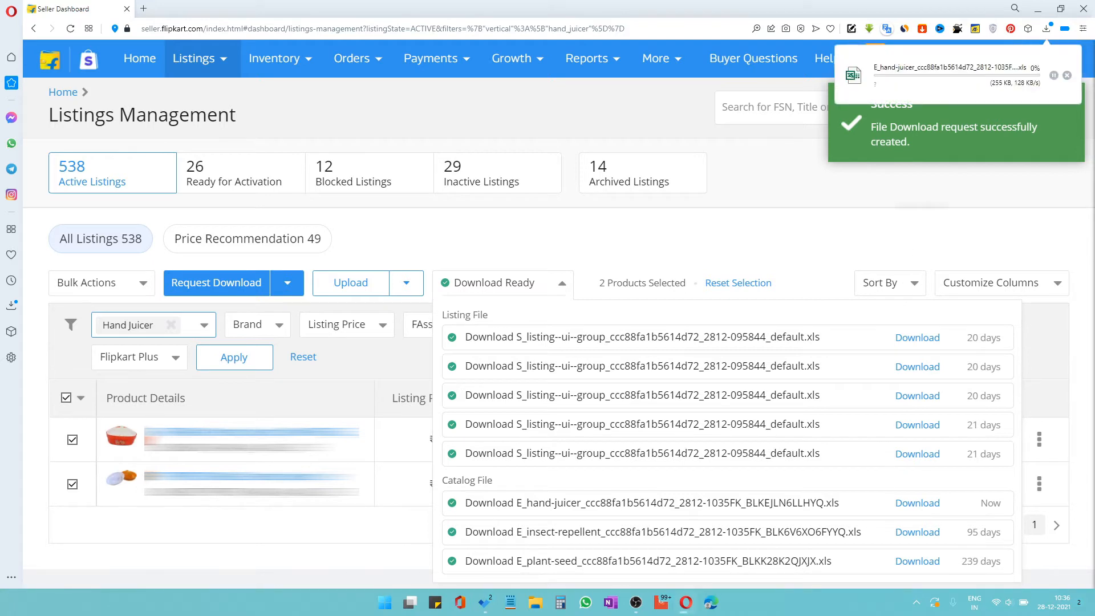
left_click(959, 84)
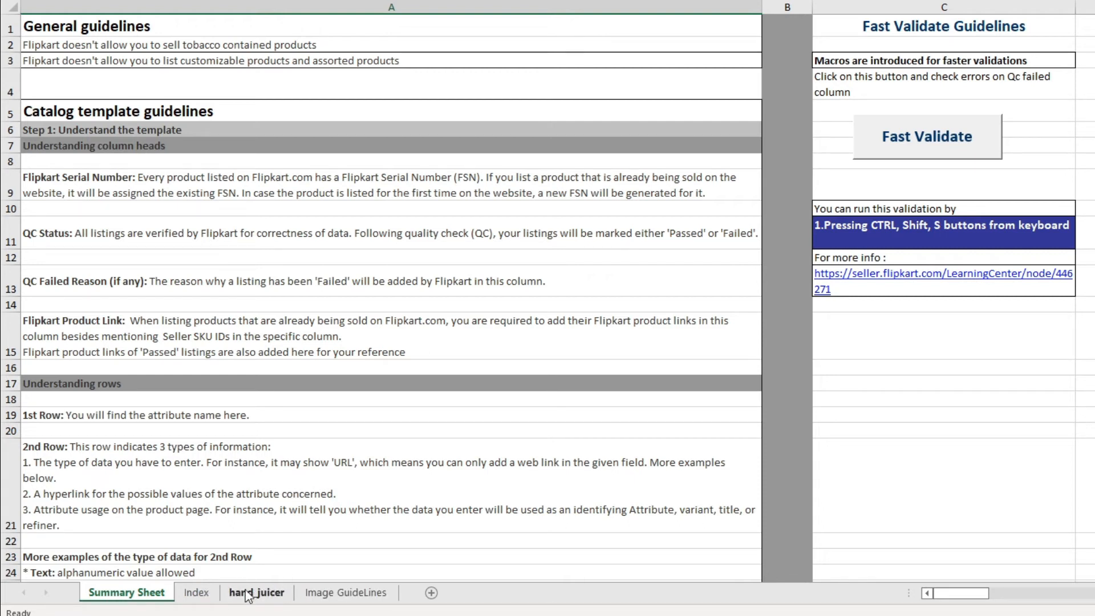
Step: Read the Summary Sheet guidelines on column heads, rows, colour codes, attribute usage, and filling out and uploading the catalogue file
left_click(556, 223)
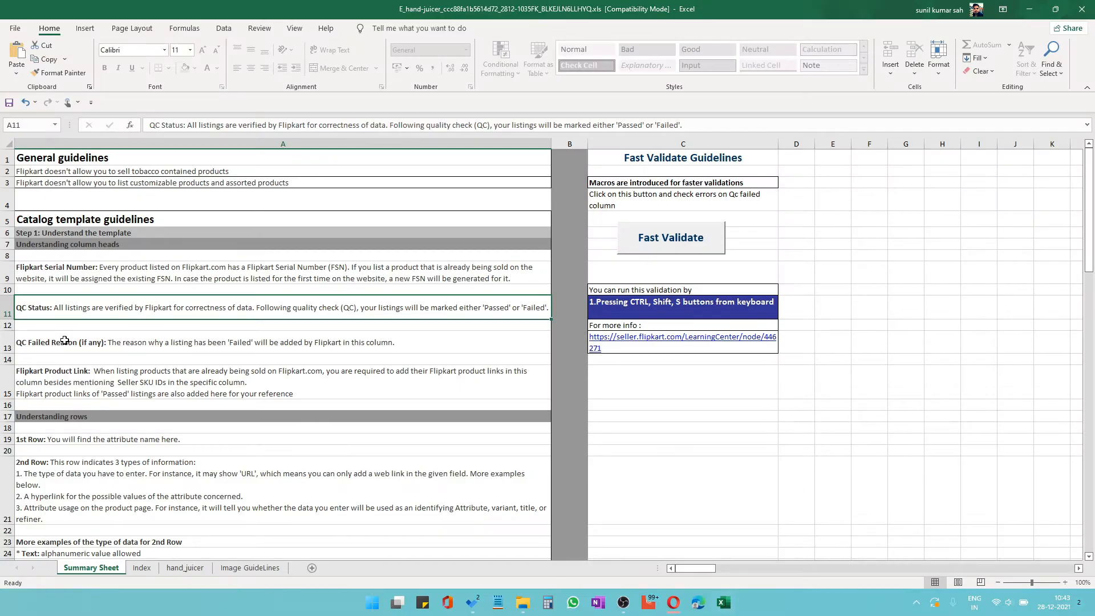
left_click(69, 348)
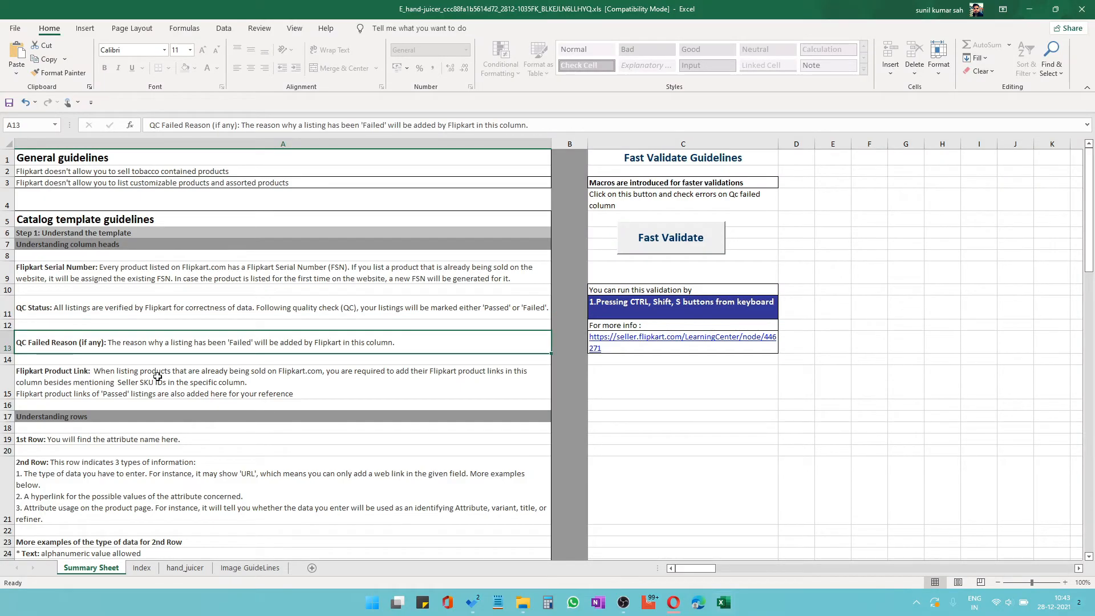
left_click(38, 310)
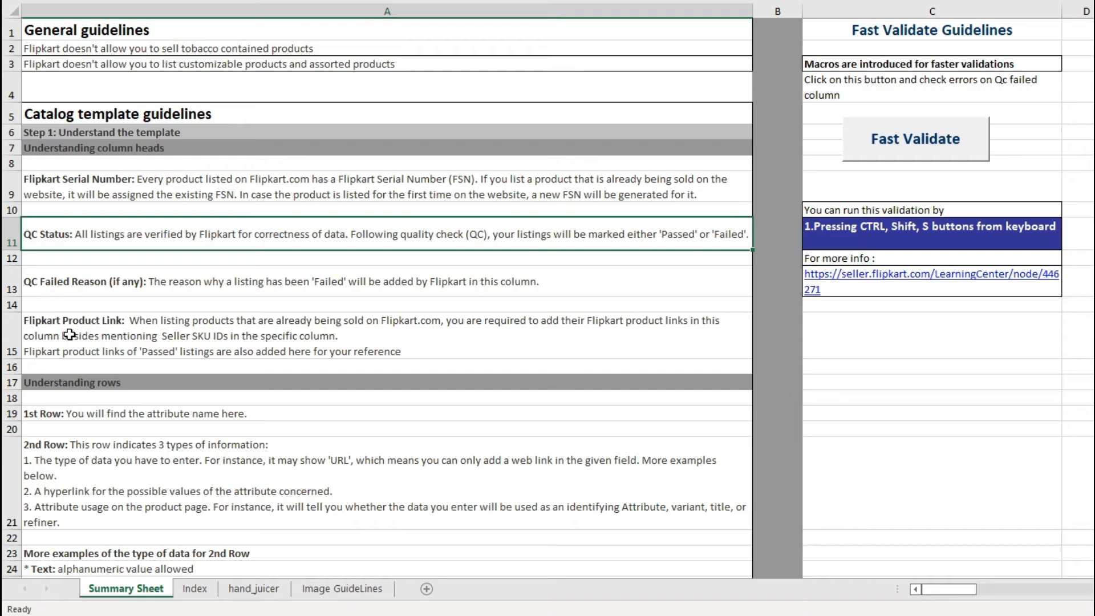
left_click(143, 320)
scroll(257, 388, "down", 5)
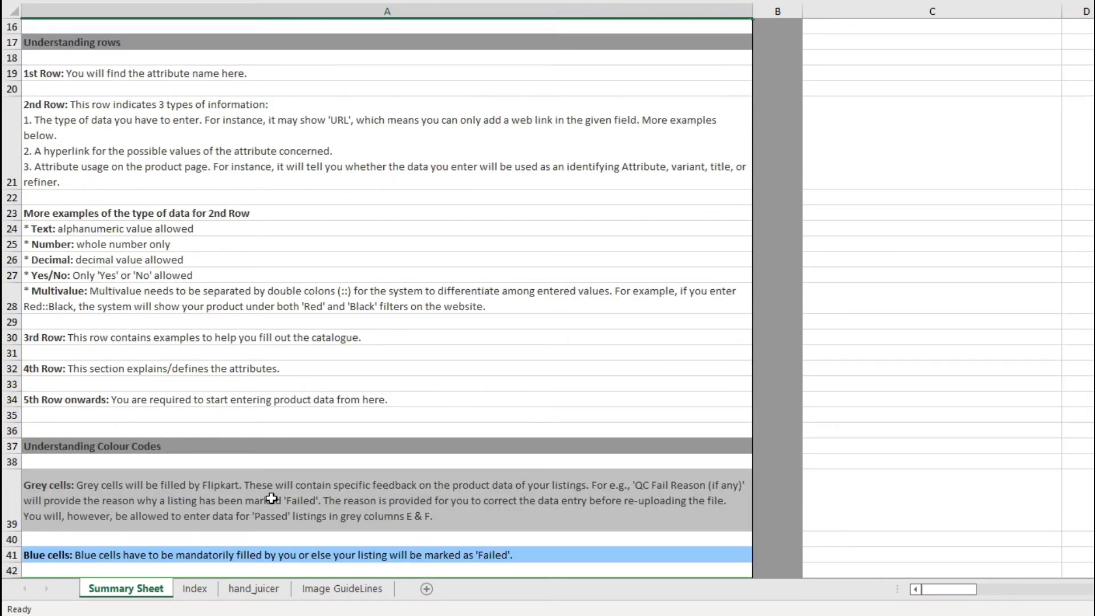
scroll(272, 505, "down", 5)
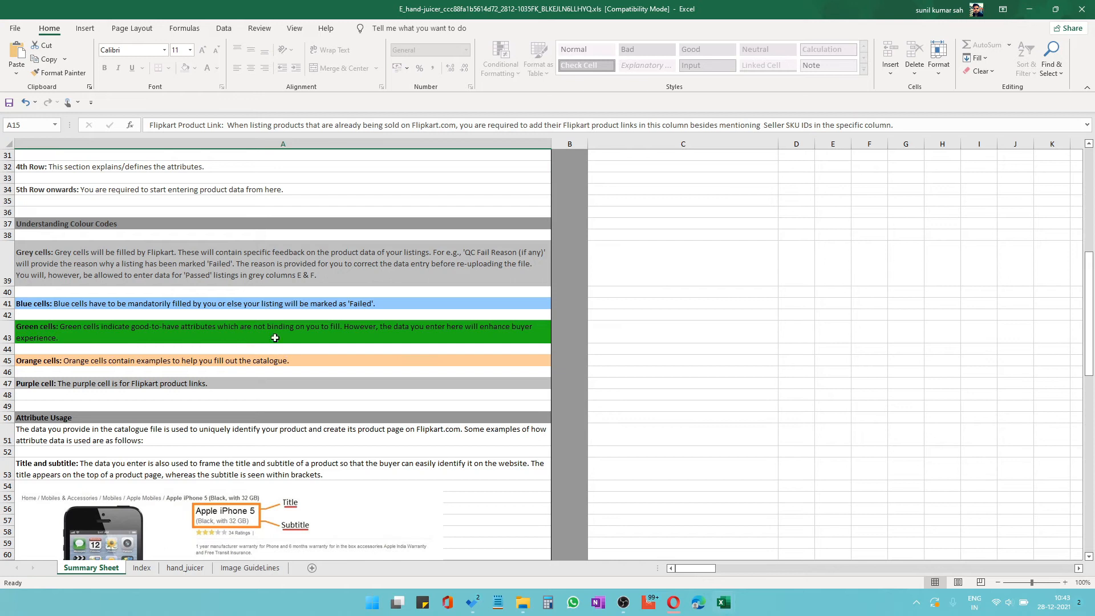
scroll(188, 414, "down", 3)
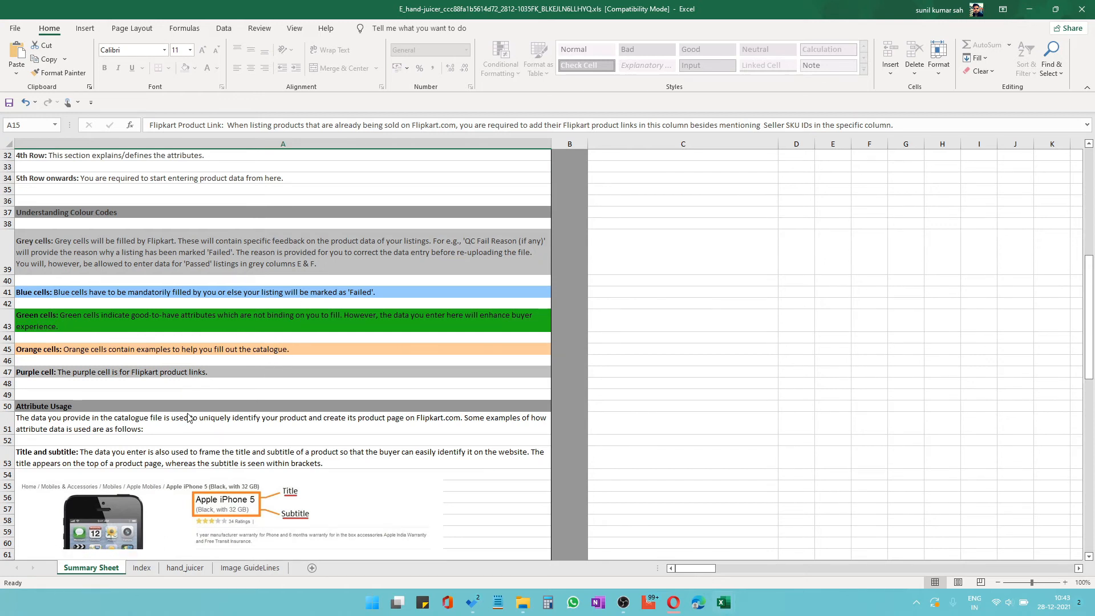
scroll(188, 418, "down", 7)
scroll(188, 418, "down", 5)
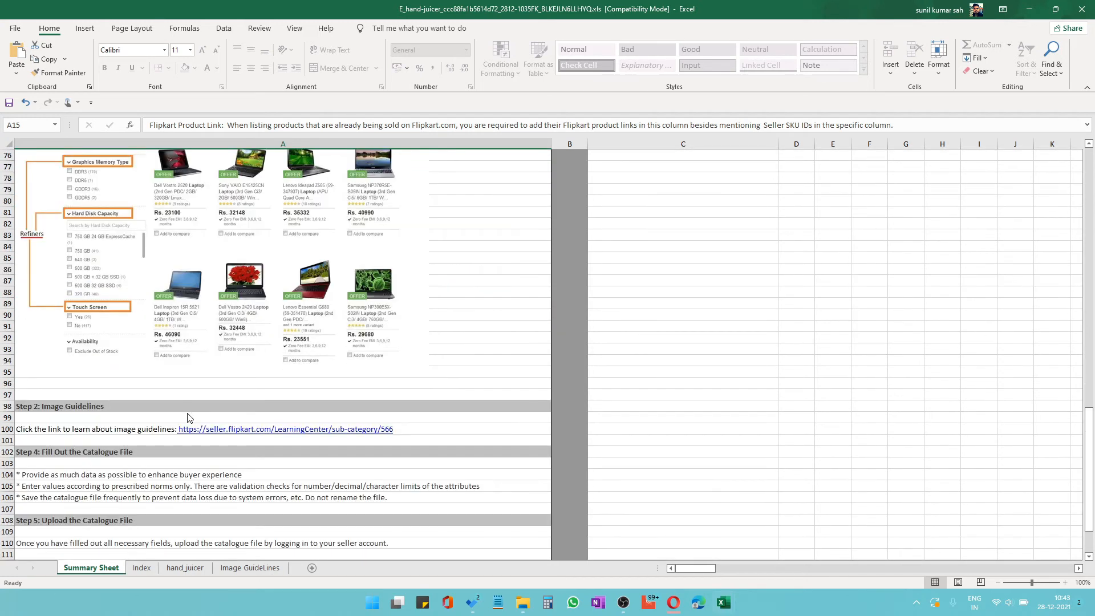
scroll(188, 418, "down", 3)
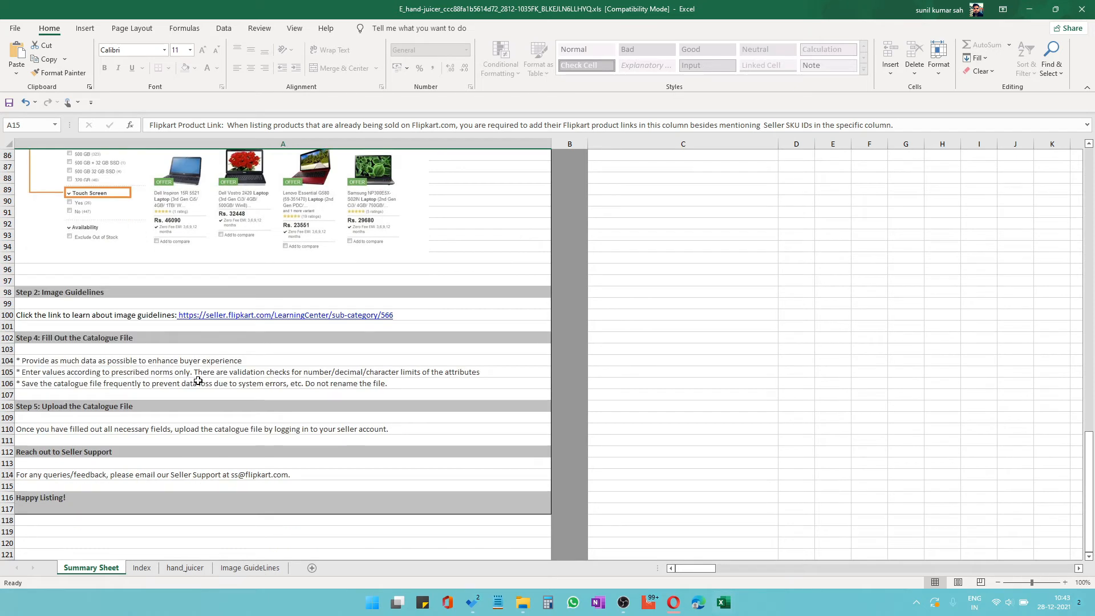
scroll(243, 341, "up", 5)
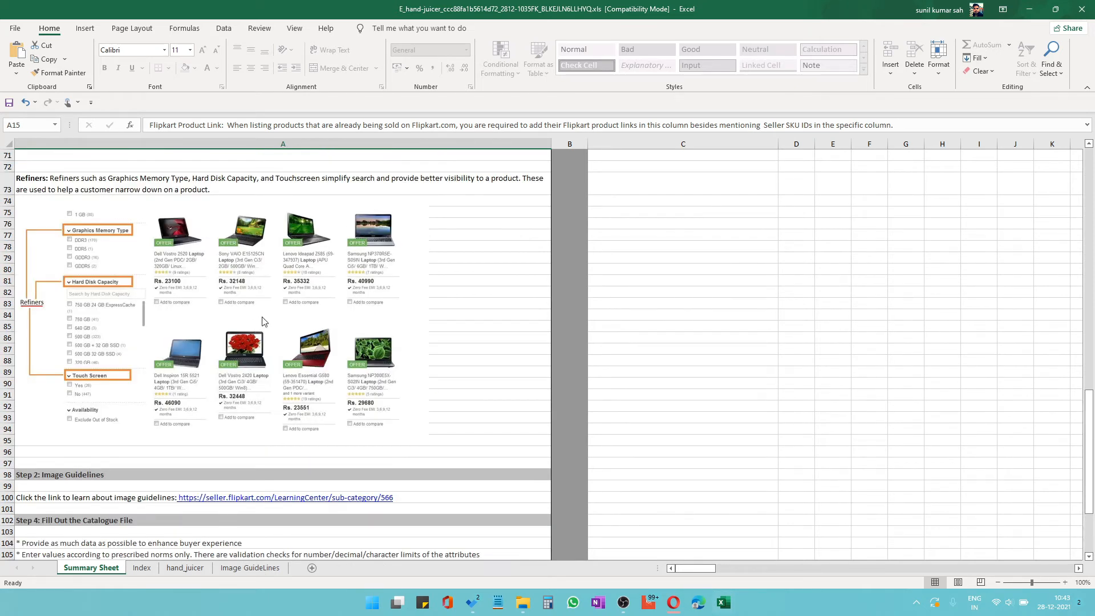
Step: Review the allowed Material and Color values for hand juicers on the Index sheet
left_click(142, 567)
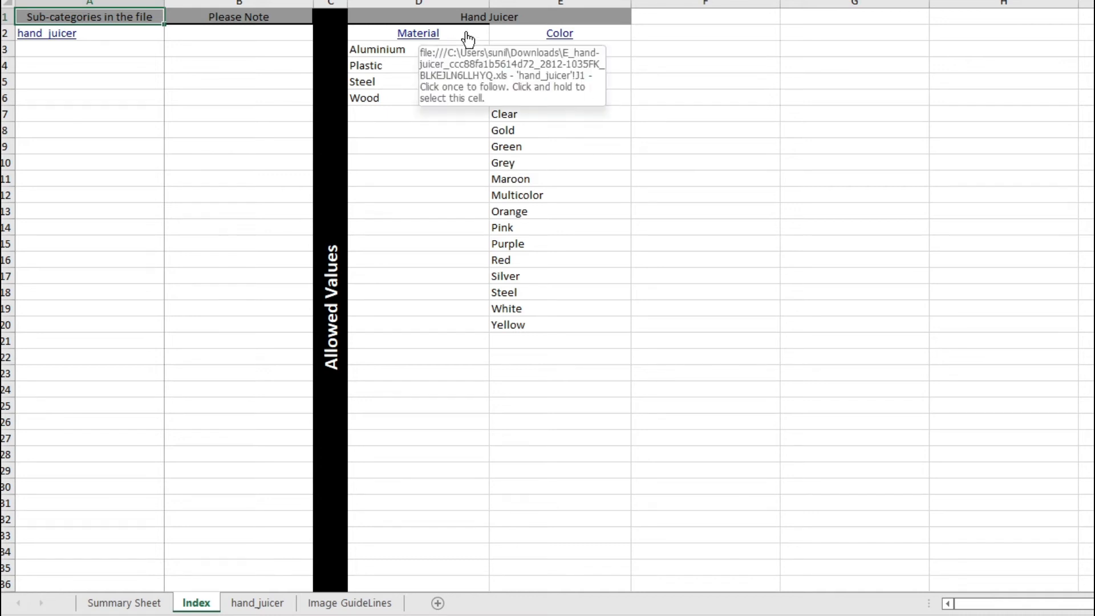
mouse_move(418, 111)
left_mouse_down()
mouse_move(433, 54)
mouse_move(433, 101)
left_mouse_up()
left_click(433, 93)
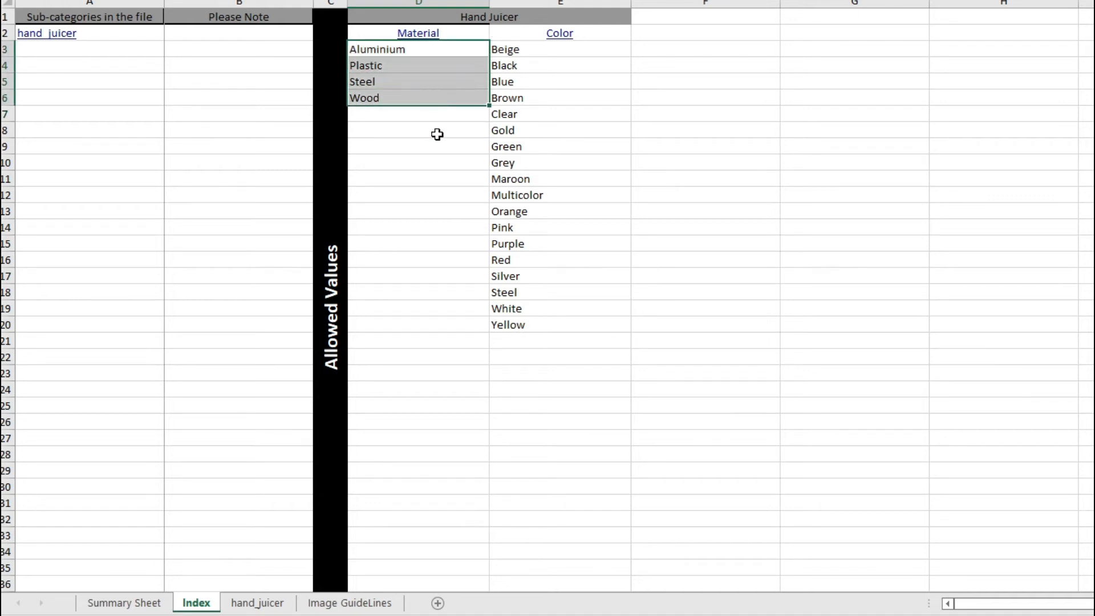
left_click(622, 56)
left_click_drag(616, 50, 589, 320)
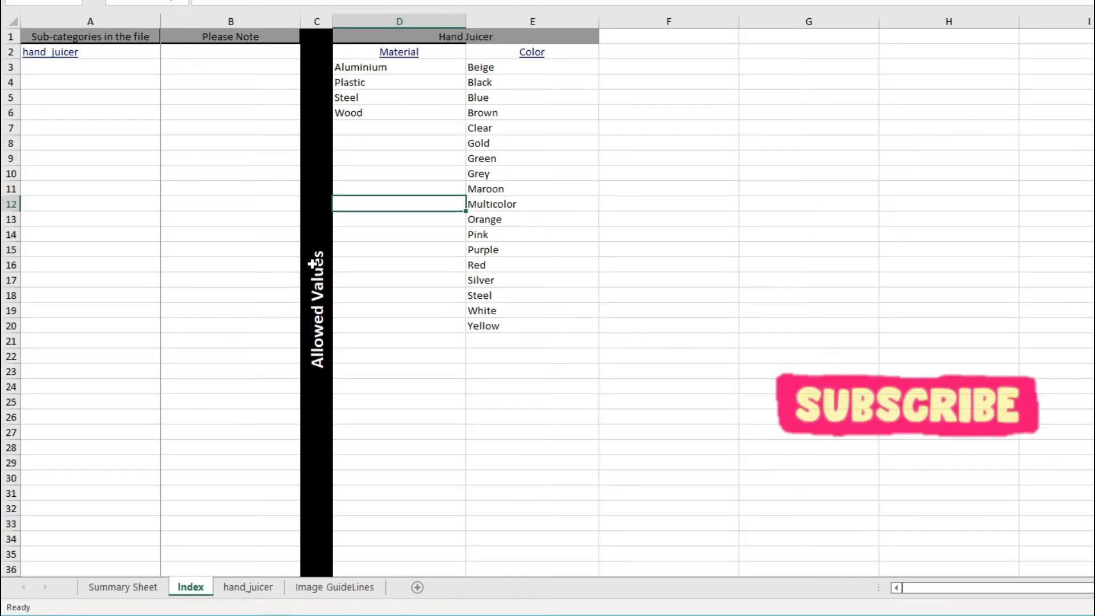
Step: Finish checking the Index sheet's allowed values and read the image criteria, standards, rejection rules, format and upload guidance on the Image GuideLines sheet
left_click(326, 259)
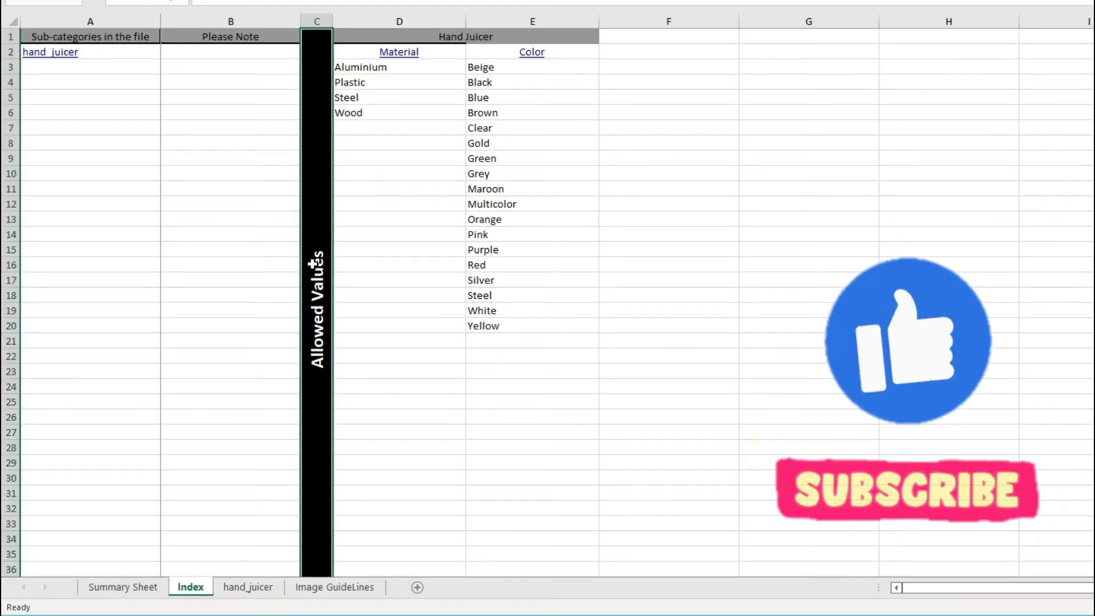
left_click(410, 188)
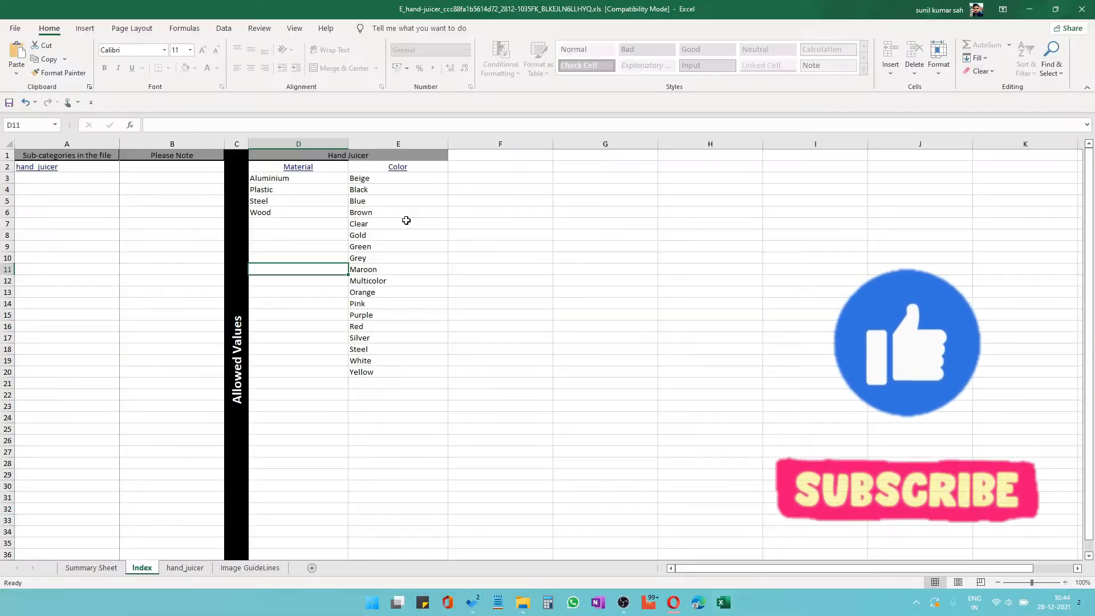
left_click(535, 113)
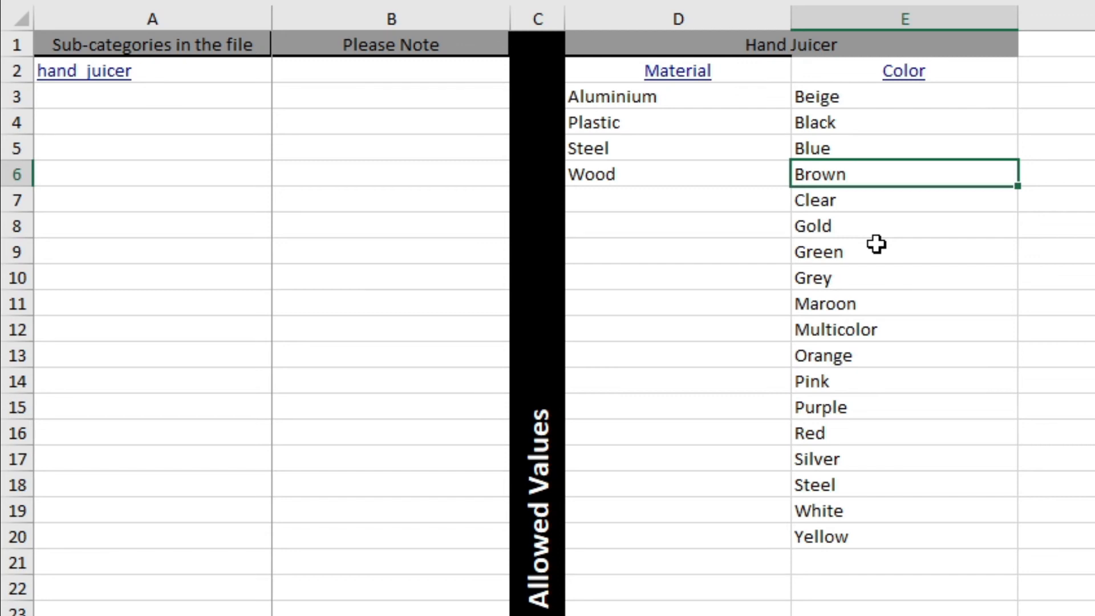
left_click(348, 593)
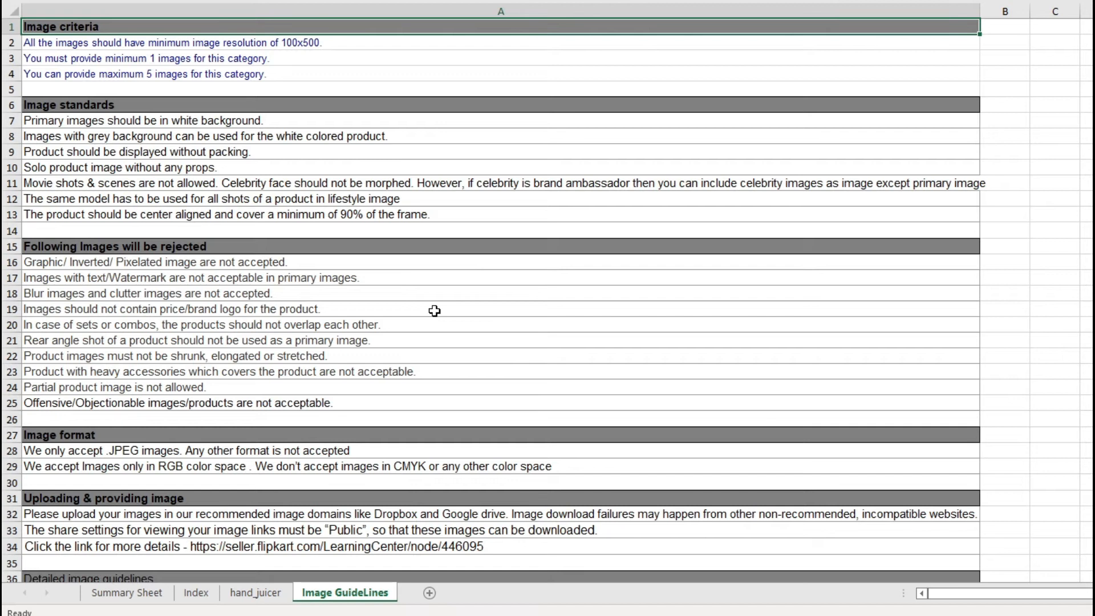
scroll(434, 311, "down", 3)
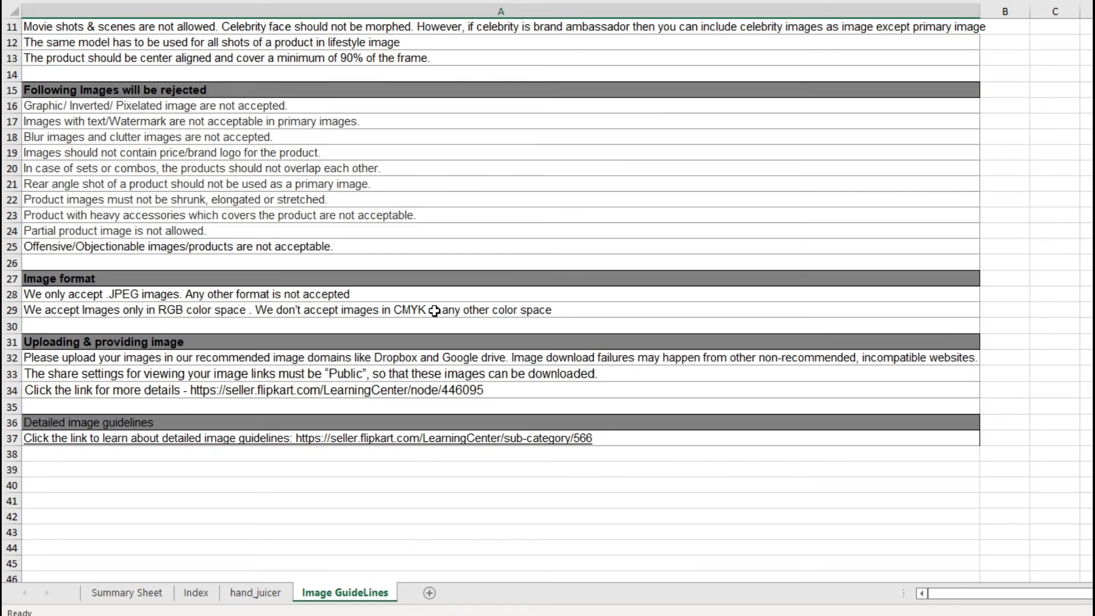
scroll(435, 310, "up", 3)
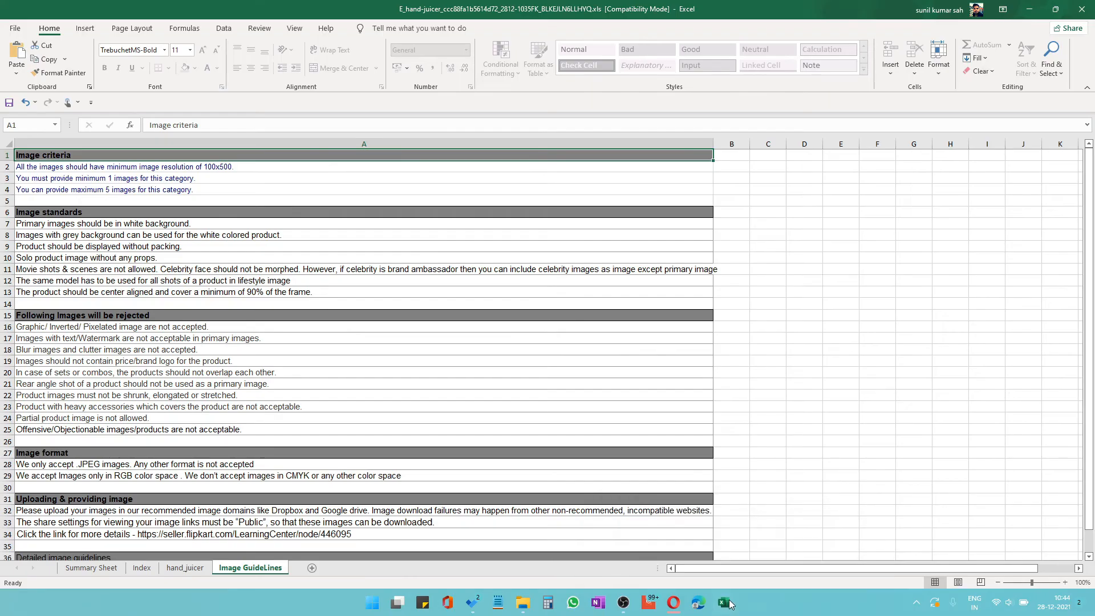
Step: Switch to the Book1 workbook and examine the grey Model Number and Color cells of both juicer listings
mouse_move(728, 589)
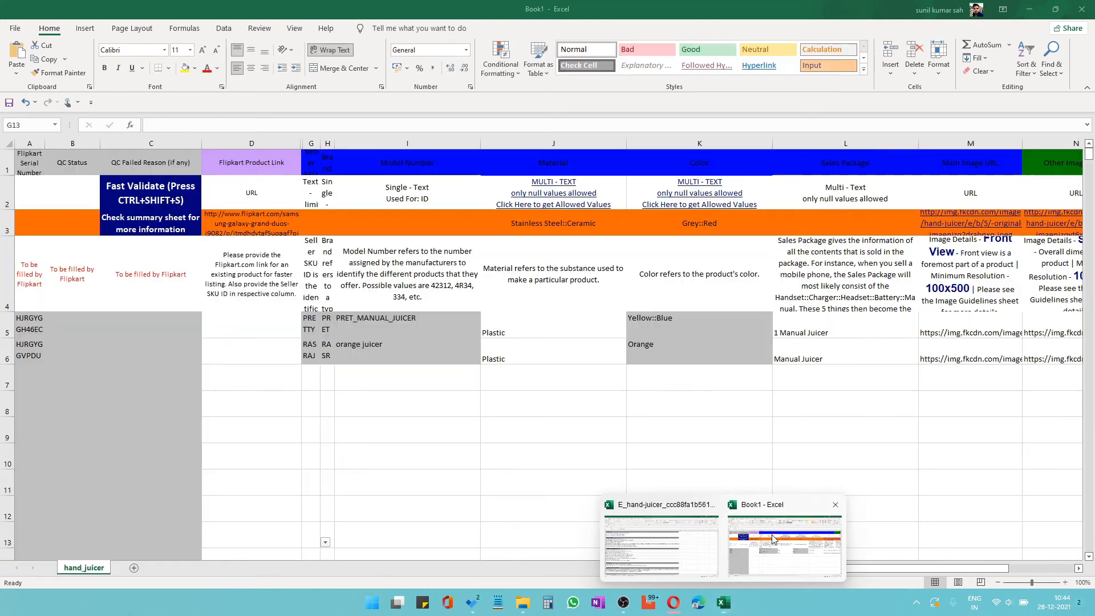
left_click(773, 539)
left_click(538, 464)
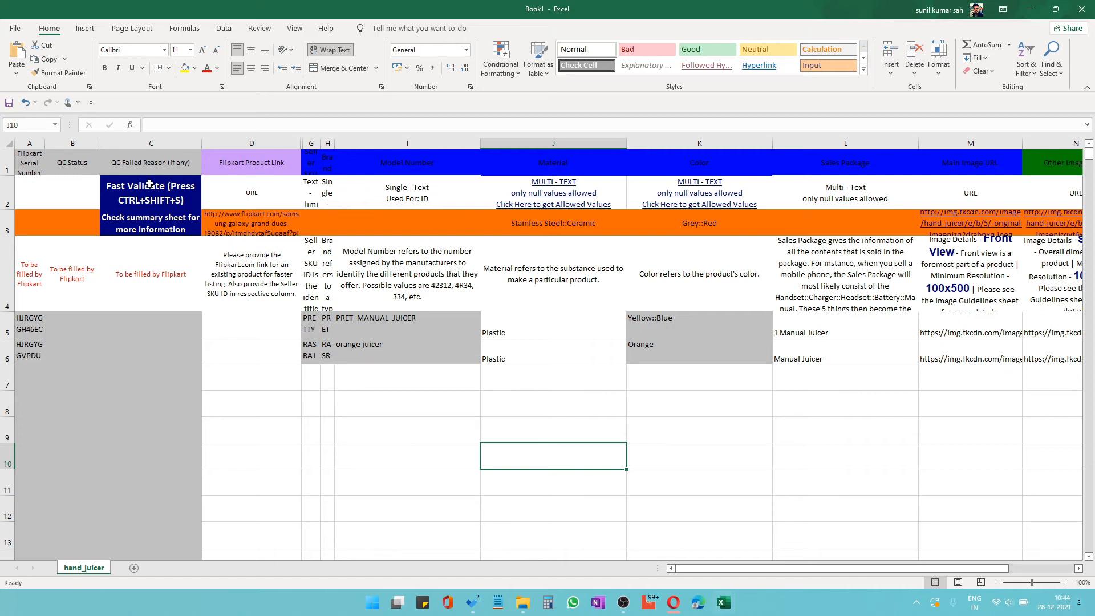
left_click(393, 351)
left_click(405, 318)
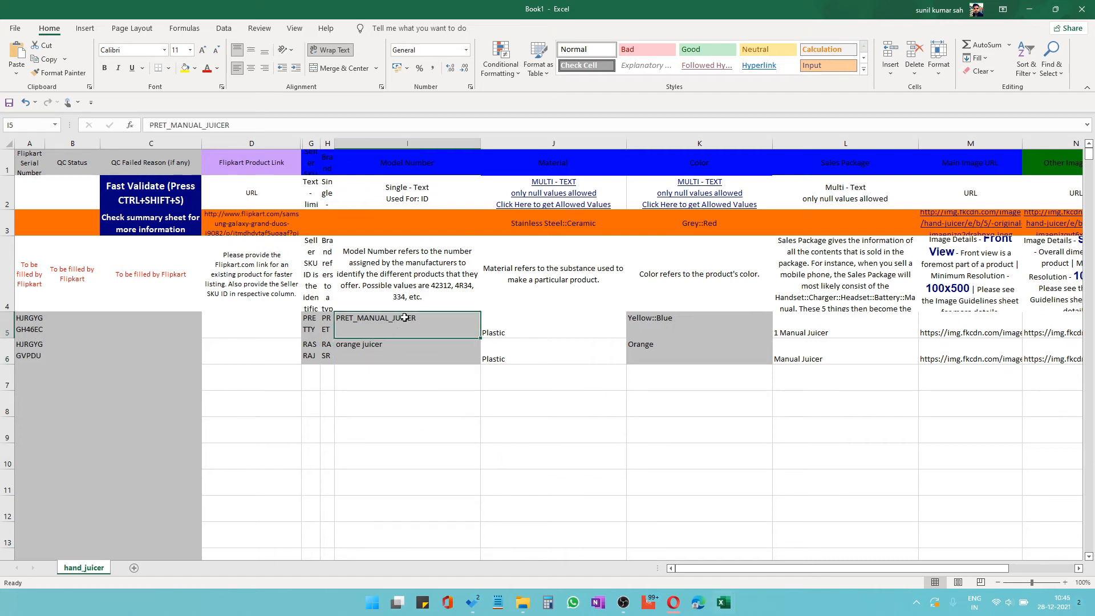
left_click(709, 319)
left_click(722, 354)
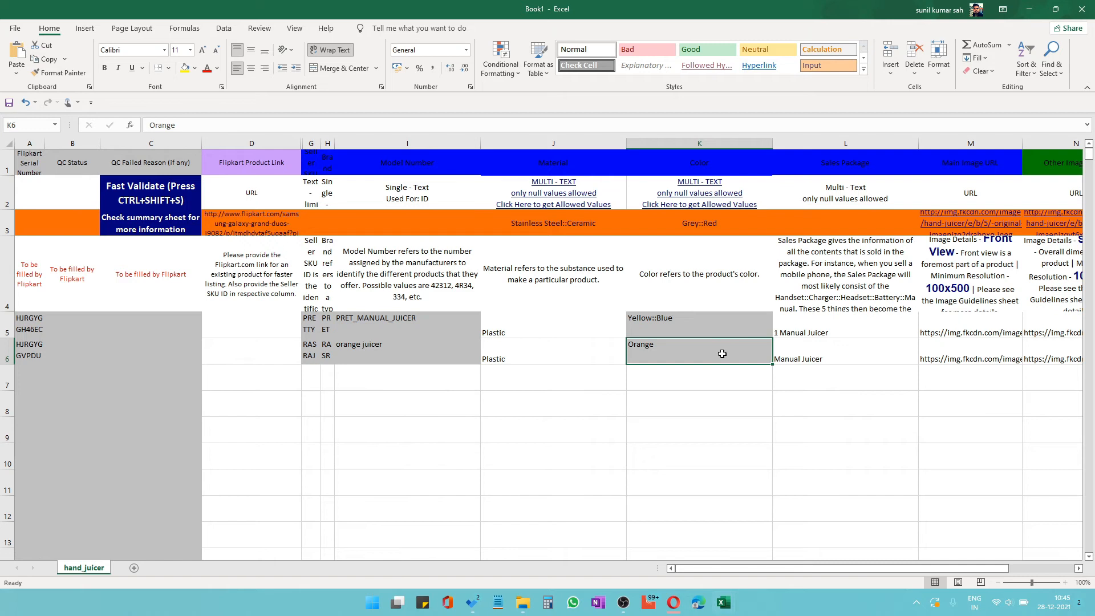
Step: Examine row 6 across the attribute columns, including images, Dishwasher Safe, Description, Search Keywords, Key Features, capacity and dimensions, for fields to edit
key("Tab")
key("Tab")
key("Tab")
key("Tab")
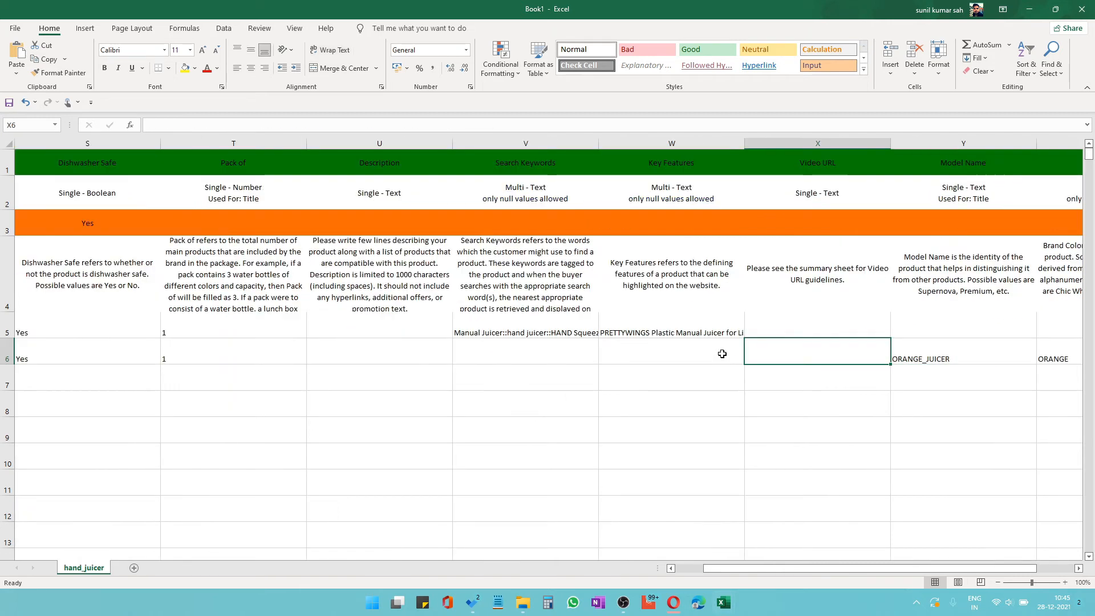
key("Tab")
key("Tab")
key("Tab")
key("Tab")
key("Tab")
key("Tab")
key("Tab")
key("Tab")
key("Tab")
key("Tab")
key("Tab")
key("Tab")
key("Tab")
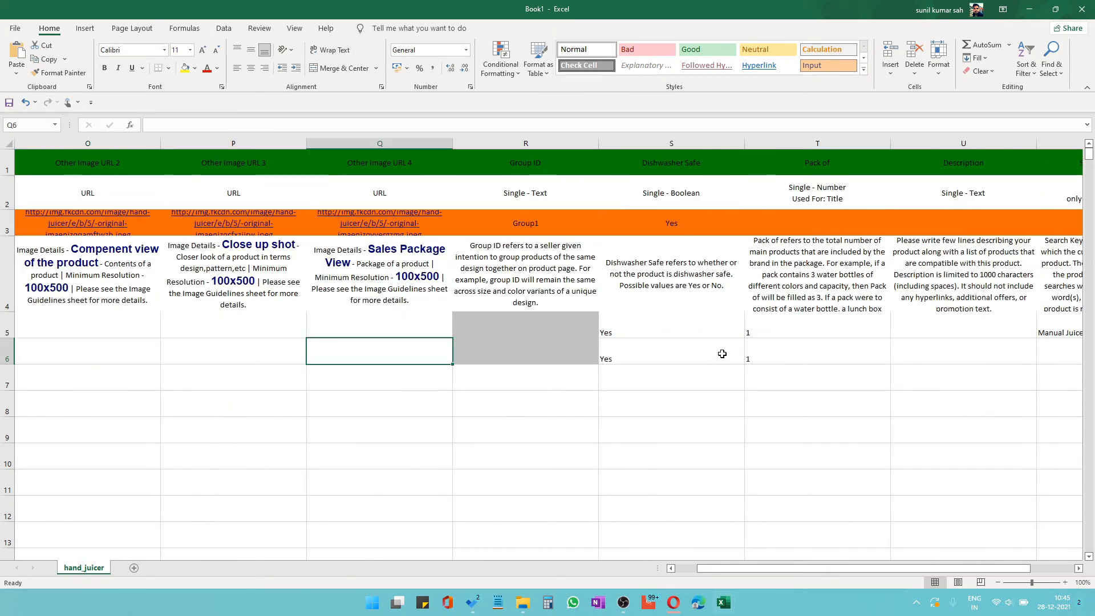
key("Tab")
key("Tab")
key("Tab")
key("Tab")
key("Tab")
key("shift+Tab")
key("shift+Tab")
key("shift+Tab")
key("shift+Tab")
key("shift+Tab")
key("shift+Tab")
key("shift+Tab")
key("shift+Tab")
key("shift+Tab")
key("shift+Tab")
key("shift+Tab")
key("shift+Tab")
key("shift+Tab")
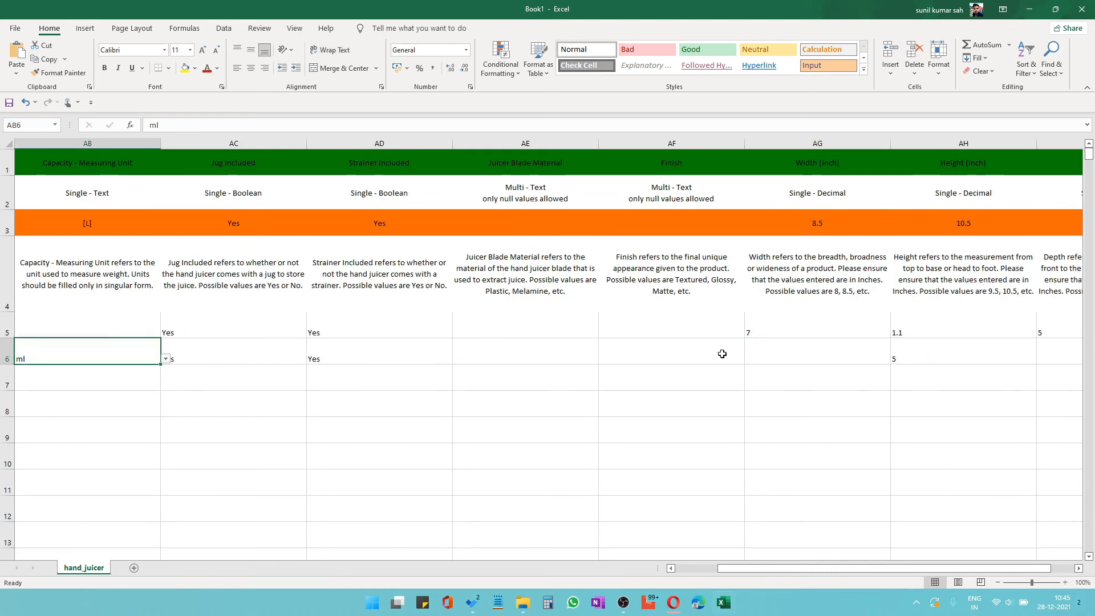
key("shift+Tab")
key("shift+Tab")
key("shift+Tab")
key("shift+Tab")
key("shift+Tab")
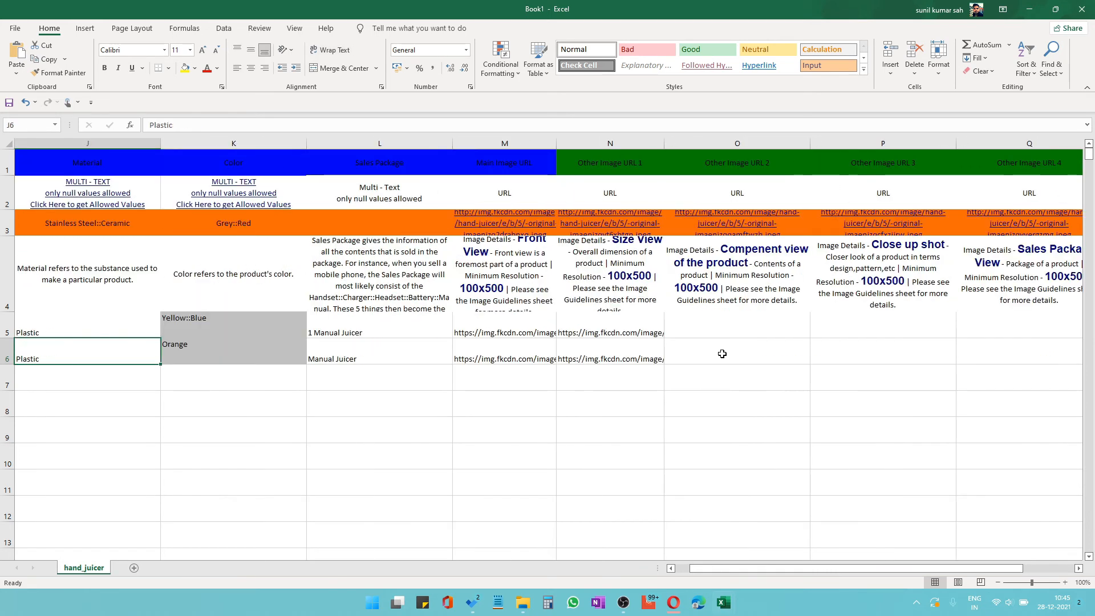
key("Tab")
key("Tab")
key("Tab")
key("Tab")
key("Tab")
key("Tab")
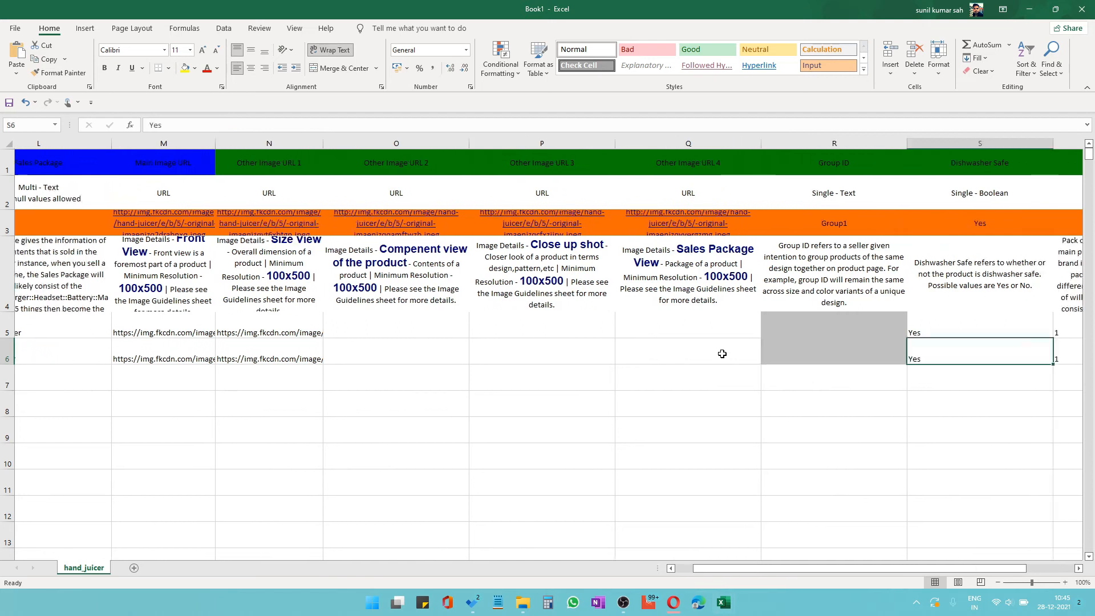
key("Tab")
key("Tab")
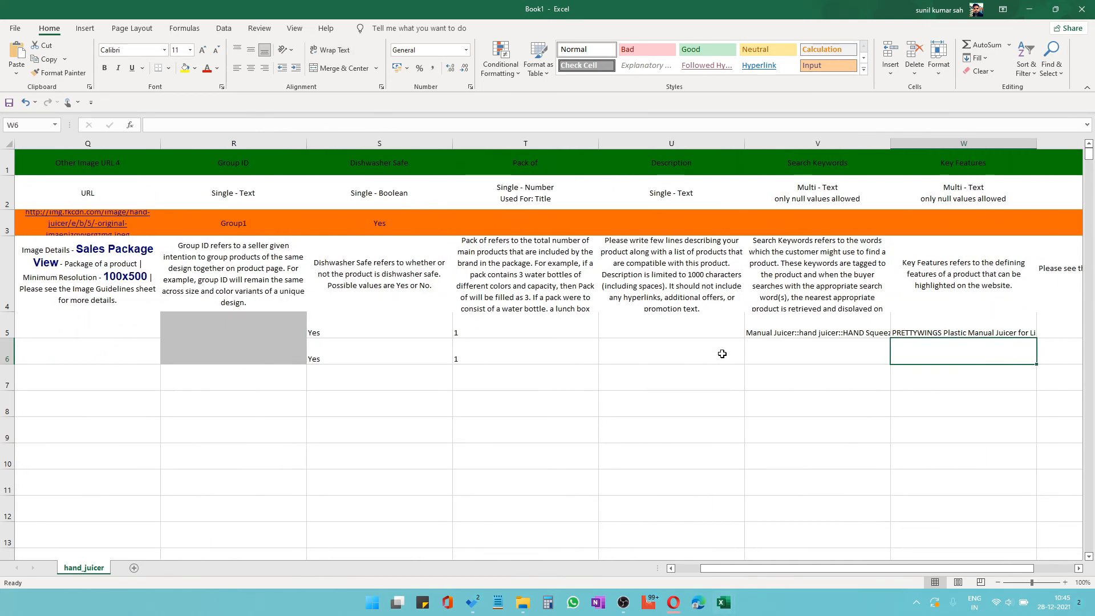
Step: Enter "Handy Juicer fro Your Kitchen. Small and Portable" as the row 5 Description and copy it to the row 6 Description
key("shift+Tab")
key("shift+Tab")
key("Up")
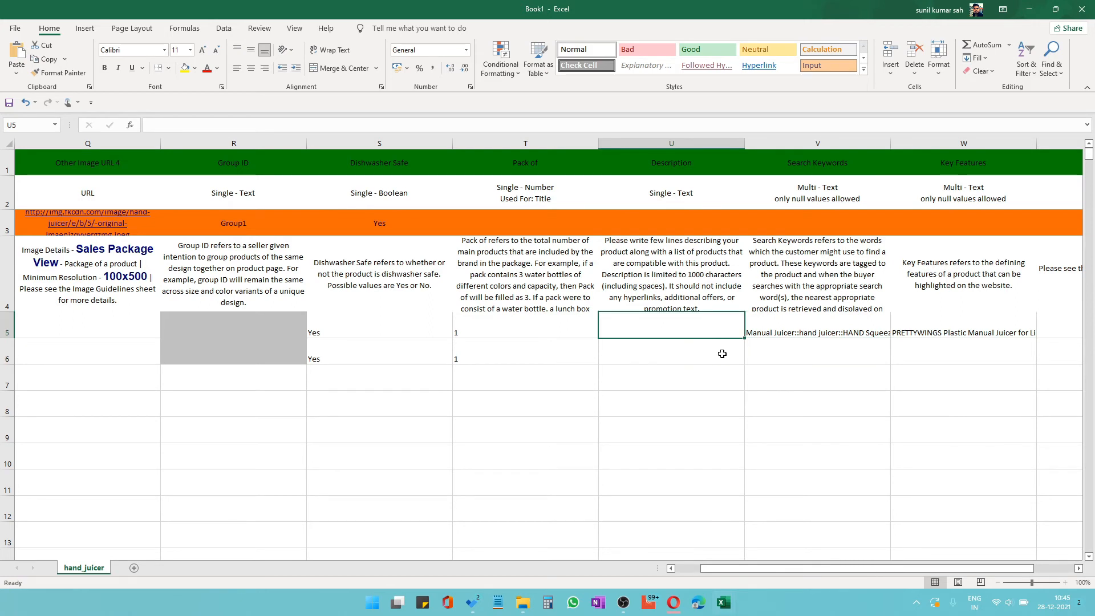
type("H")
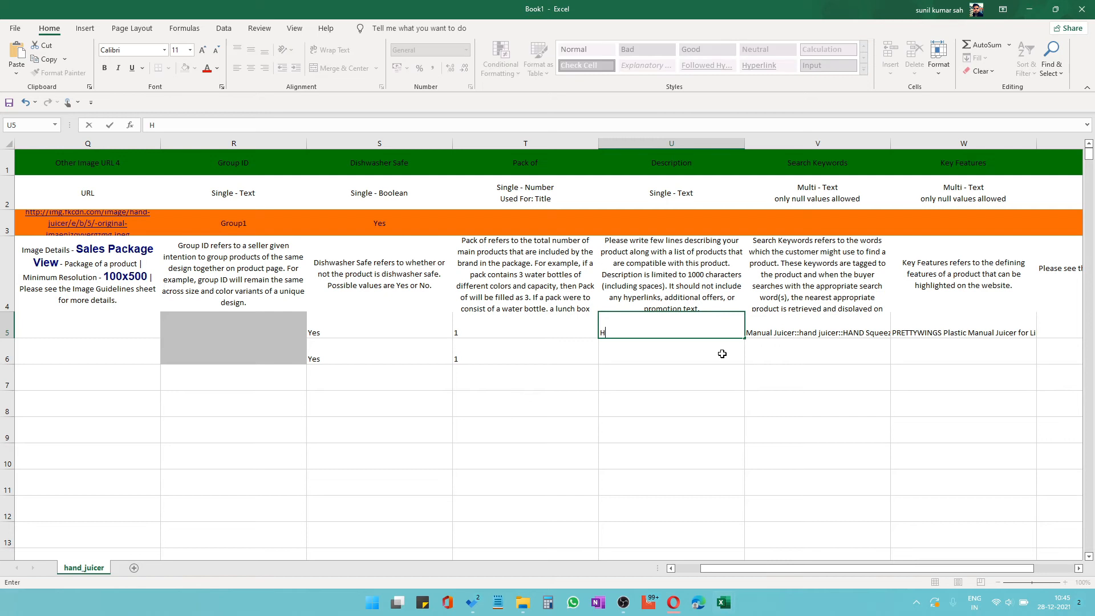
type("andy Juicer fro Your Kitchen. Small and Portable")
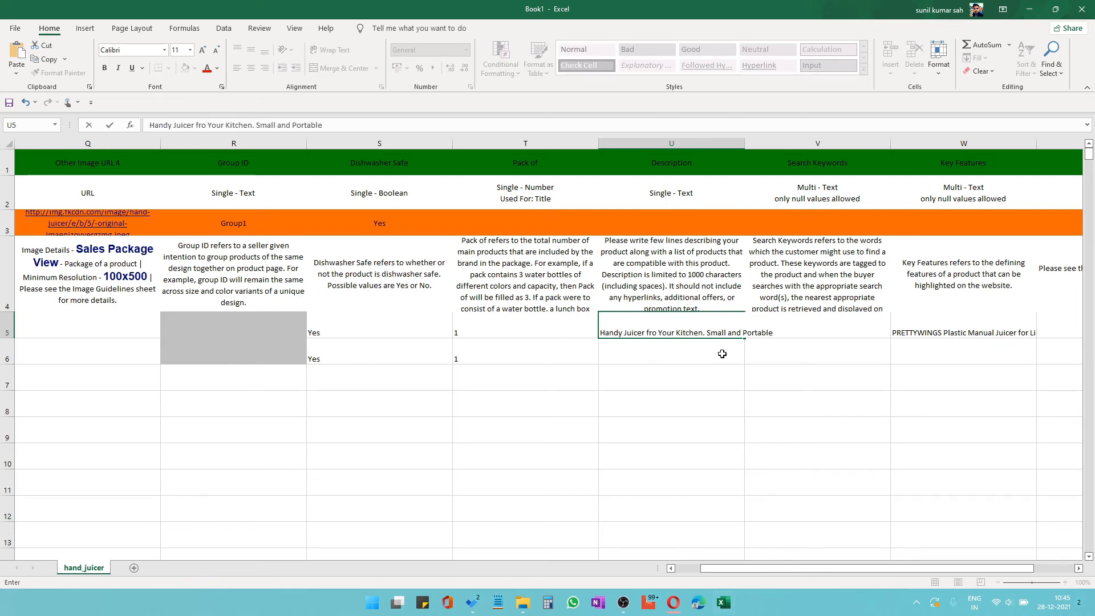
key("Return")
left_click(727, 331)
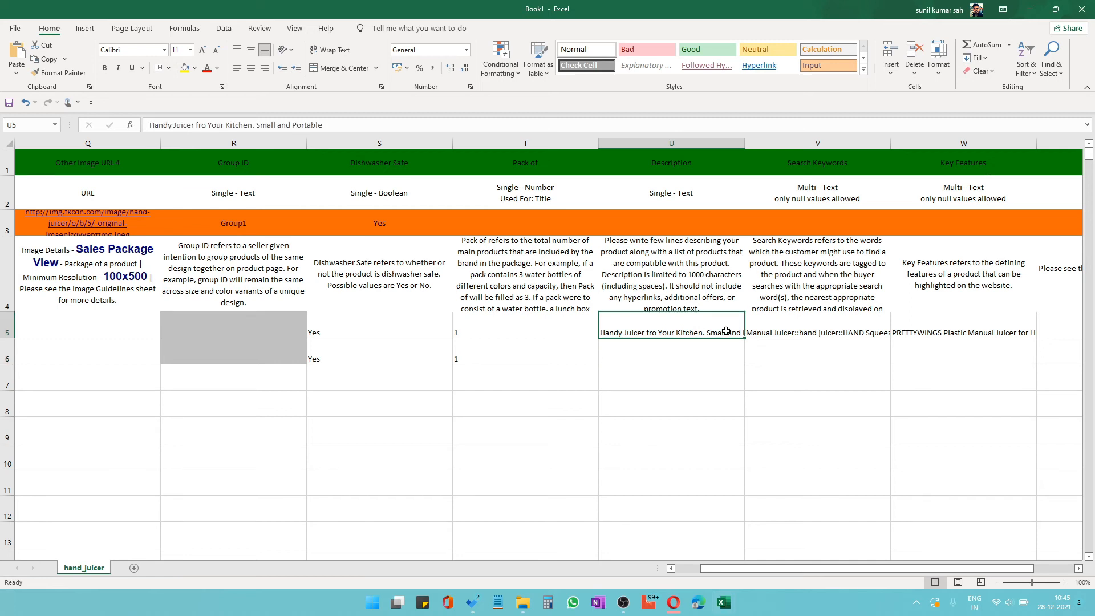
key("ctrl+c")
left_click(699, 349)
key("ctrl+v")
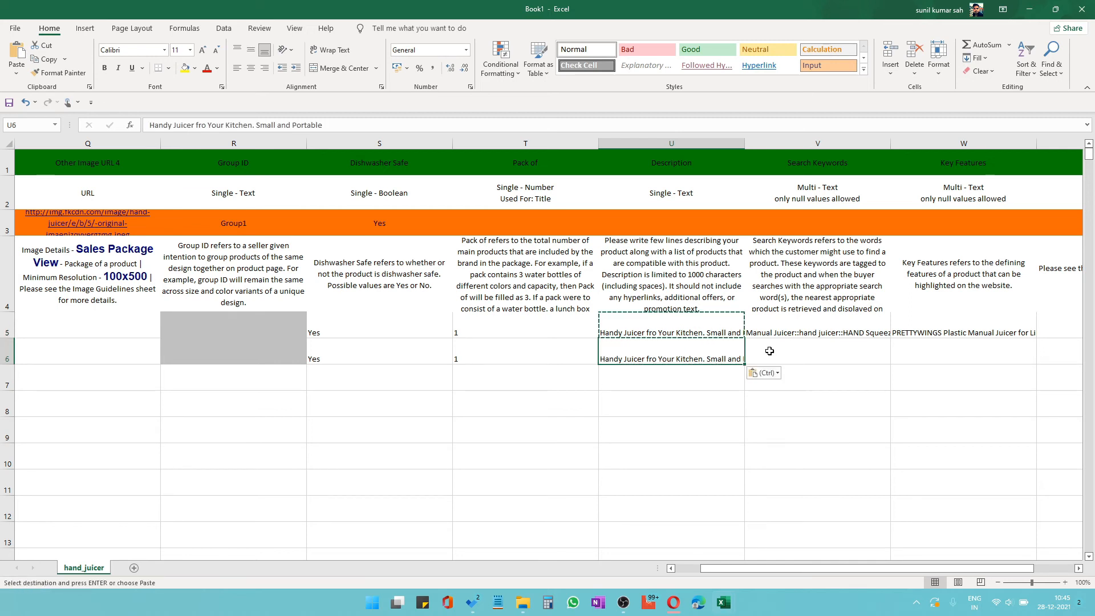
Step: Fill in row 6 with the Search Keywords "hand juicer" and the Key Features "Portable"
left_click(772, 351)
type("hand juicer")
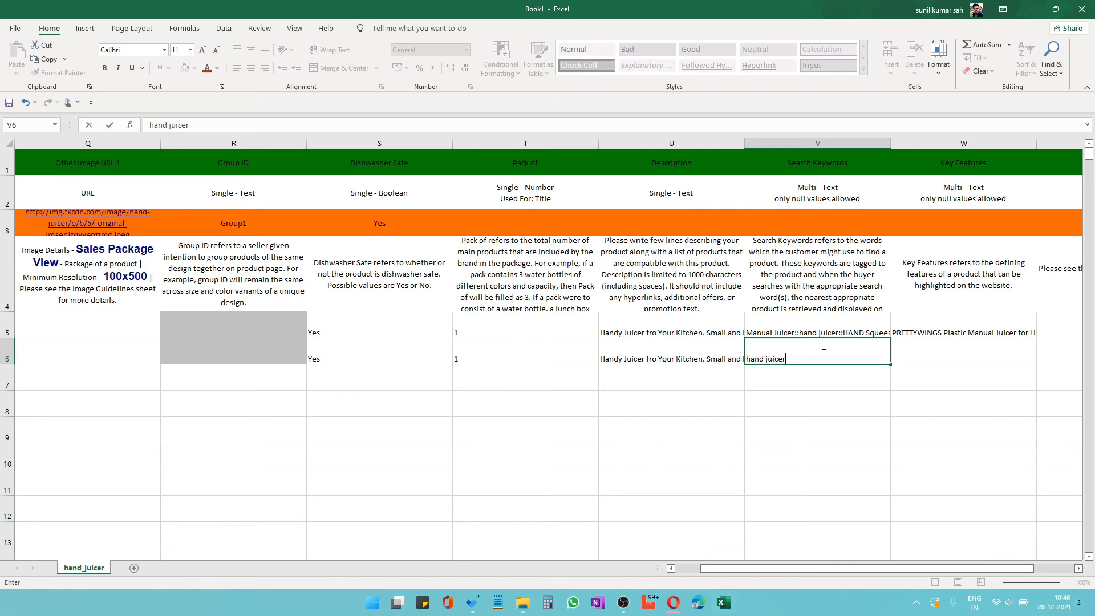
key("Tab")
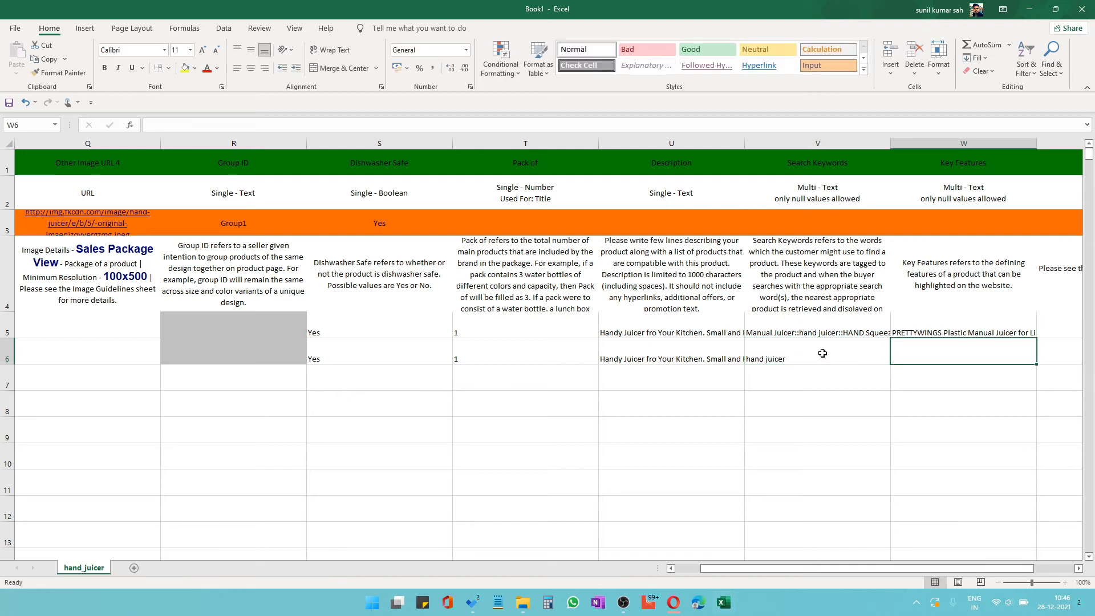
type("Porta")
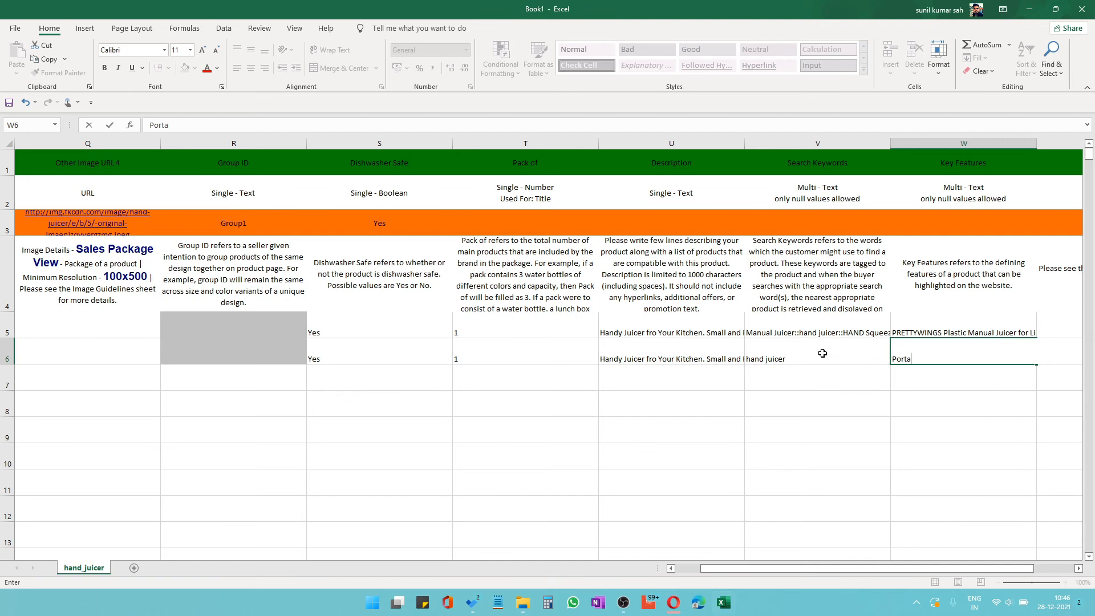
key("Tab")
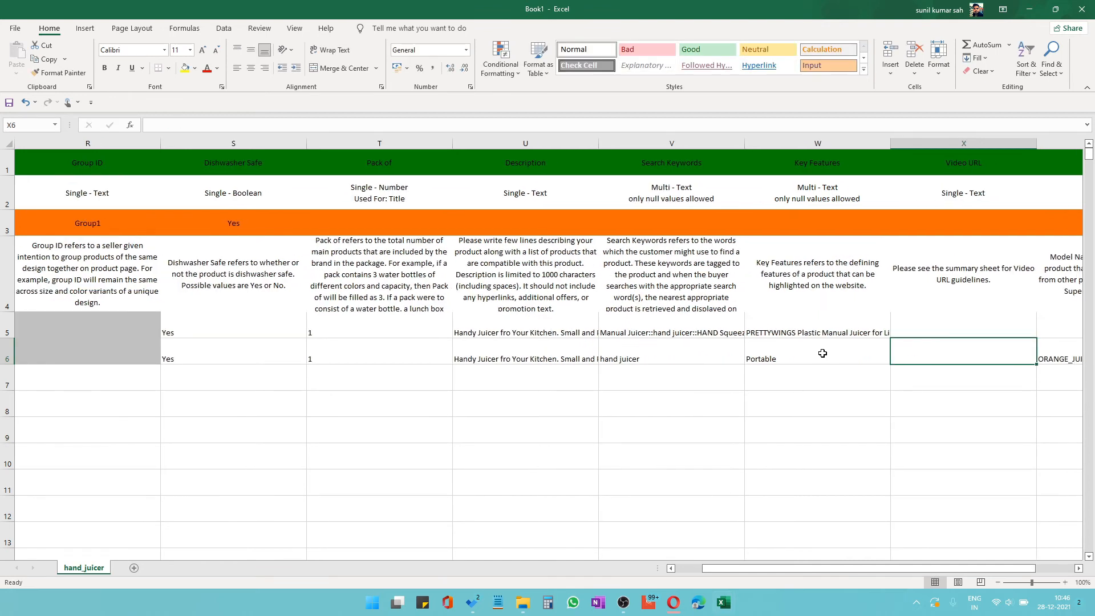
Step: Copy the capacity measuring unit ml from row 6 to row 5 and check the guidance for Juicer Blade Material and Finish
key("Tab")
key("Tab")
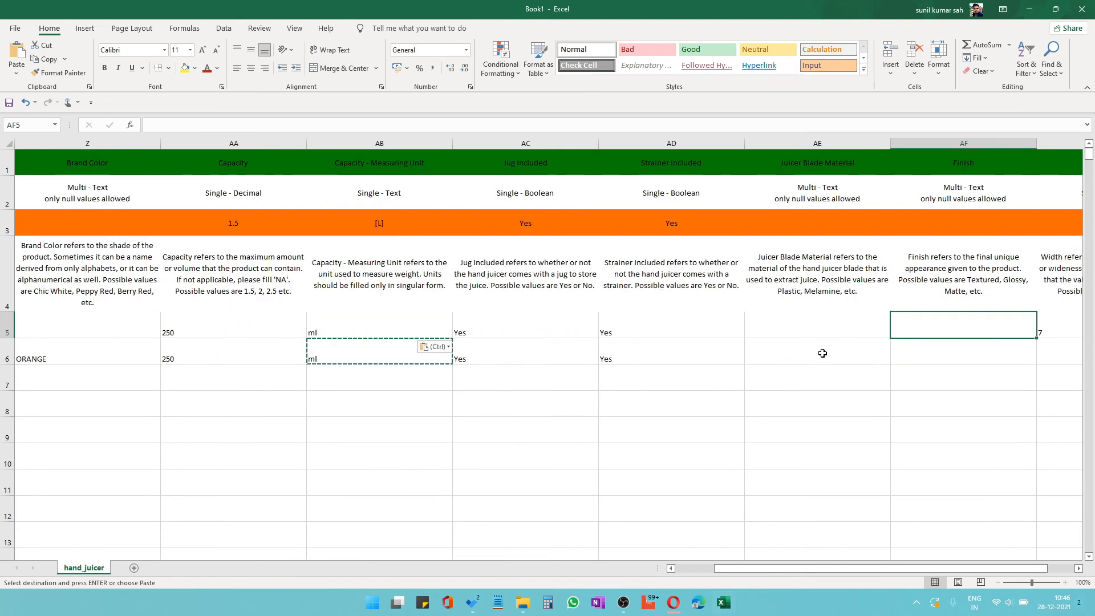
key("Down")
key("Up")
key("Up")
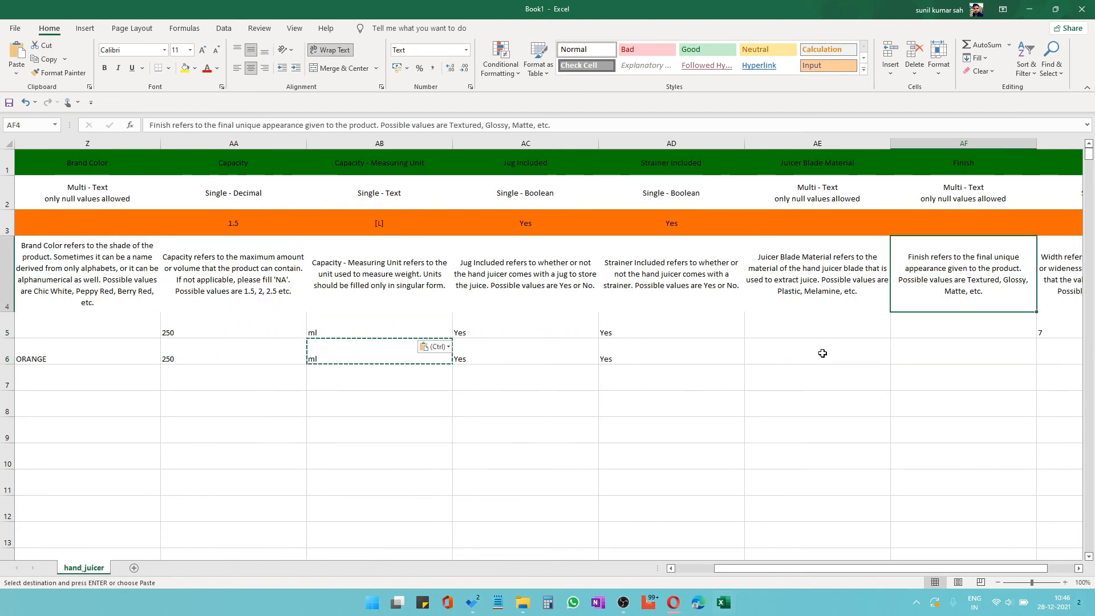
key("Down")
key("Left")
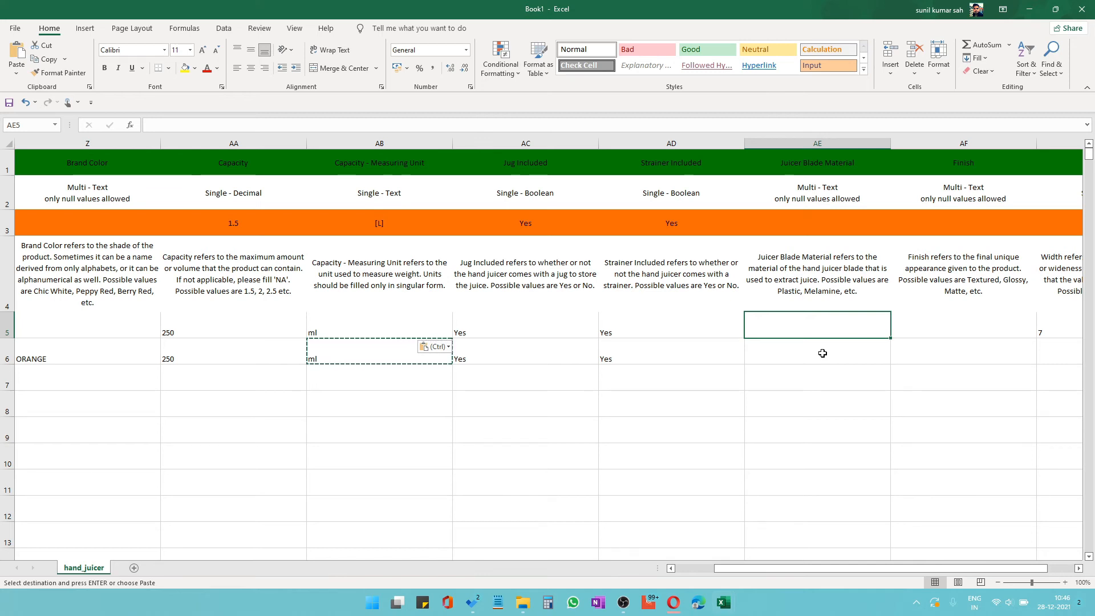
key("Right")
key("Left")
key("Left")
key("Left")
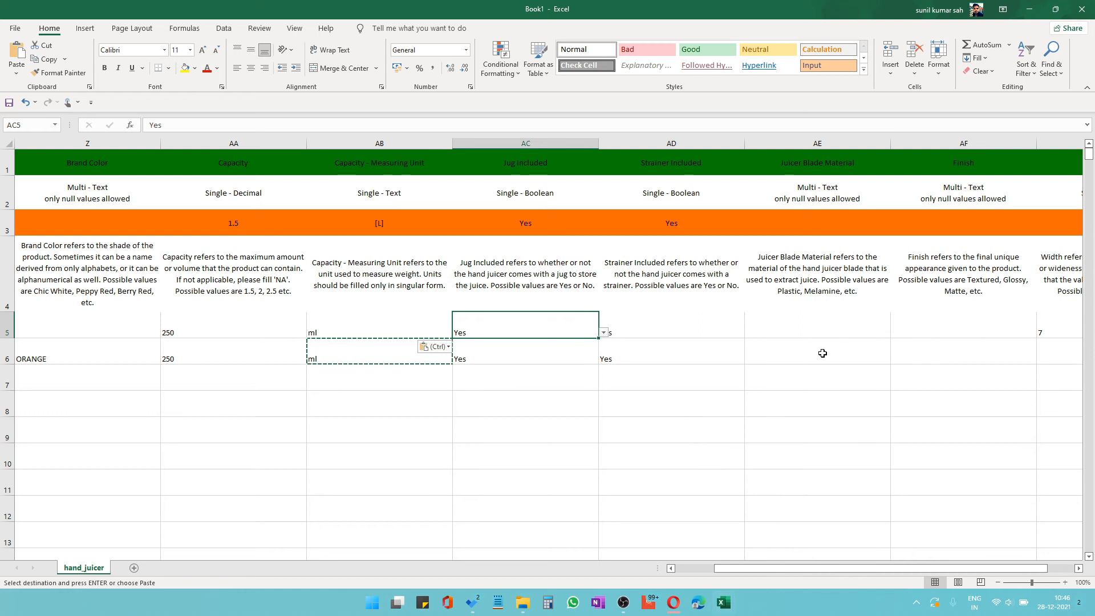
key("Escape")
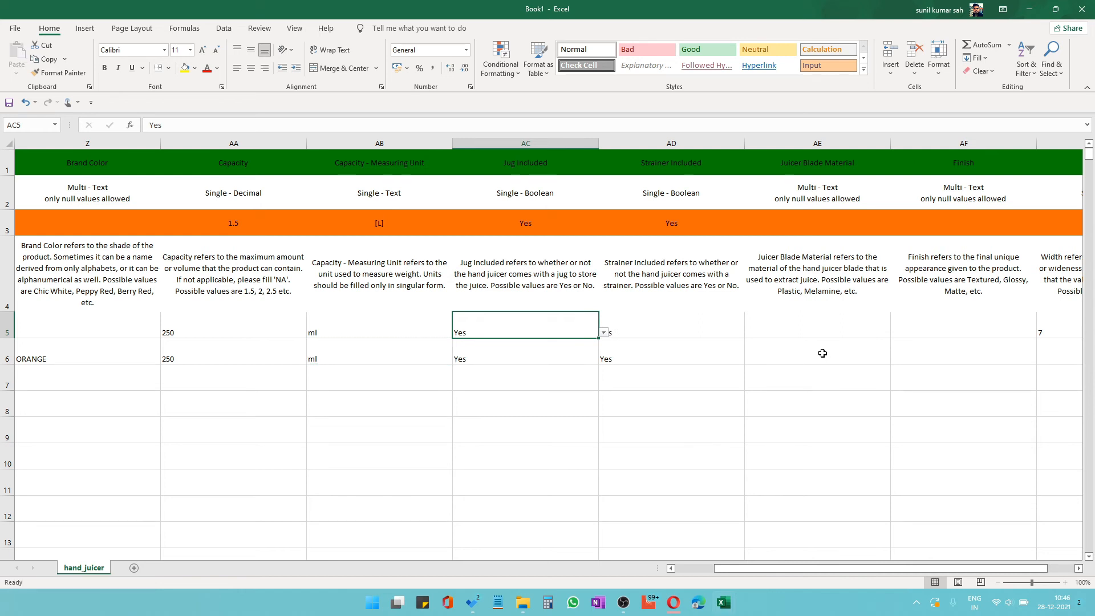
Step: Fill in the missing row 6 dimensions with a Width of 7 inches and a Depth of 5 inches, matching row 5
key("Right")
key("Right")
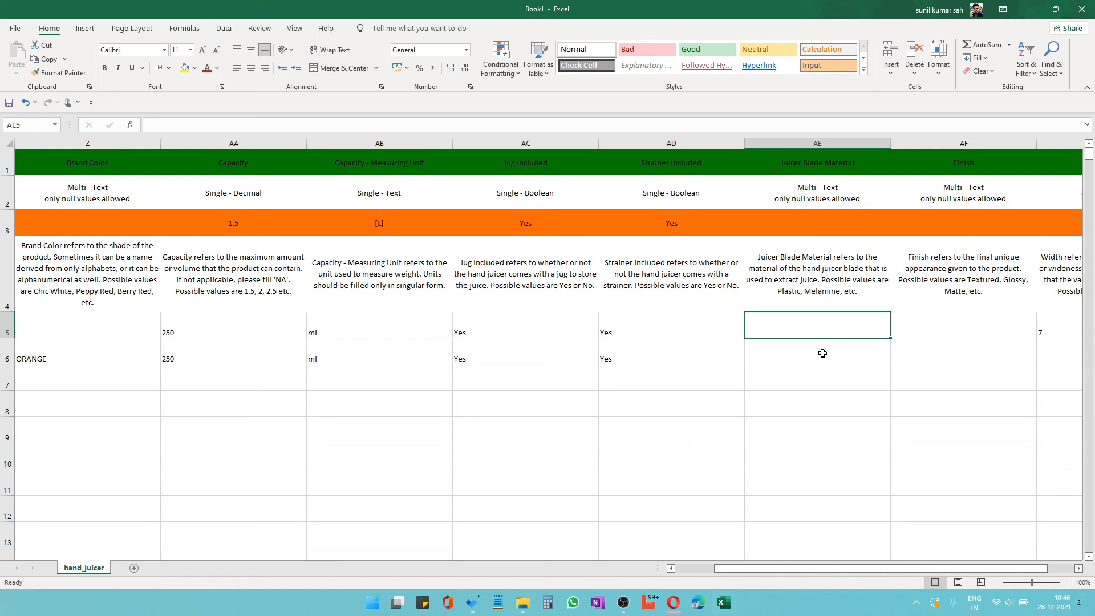
key("Down")
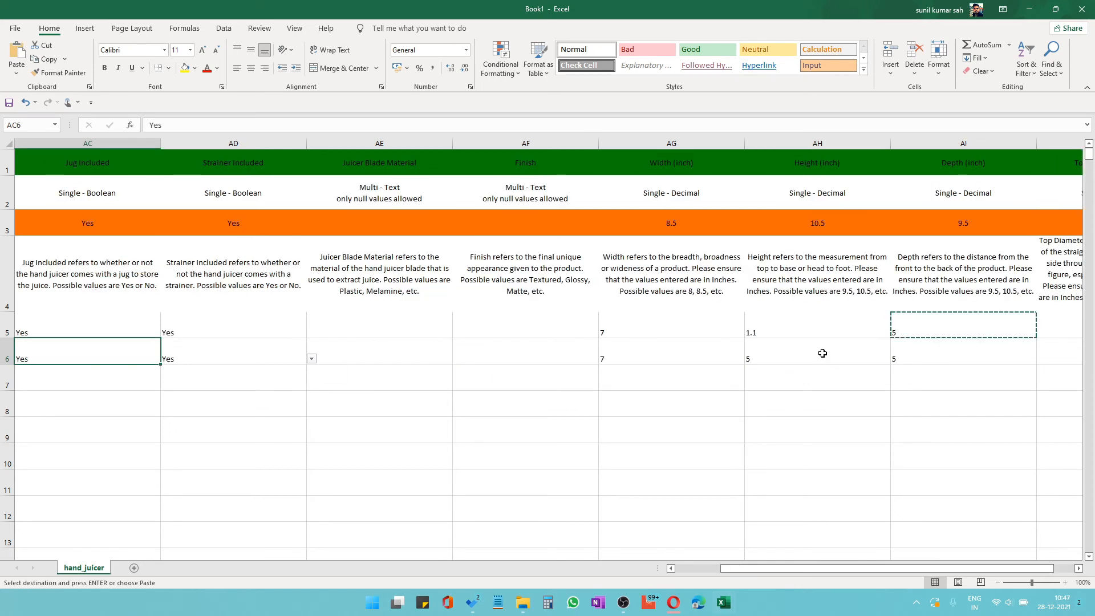
Step: Switch to the Flipkart seller dashboard in the browser and upload the E_hand-juicer .xls file from Downloads as a Catalog File
key("Home")
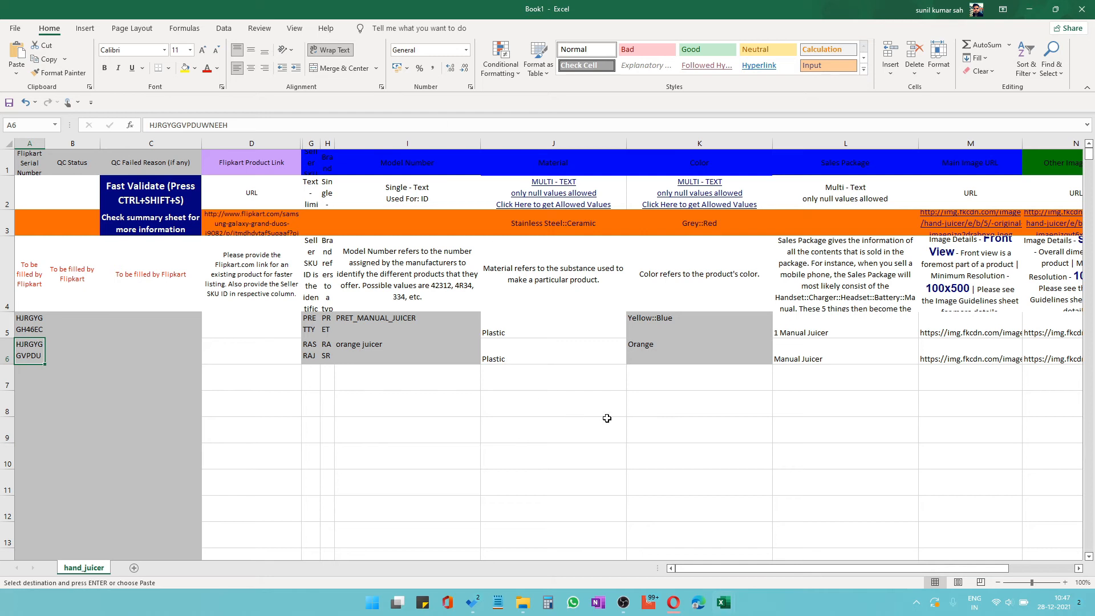
left_click(1030, 12)
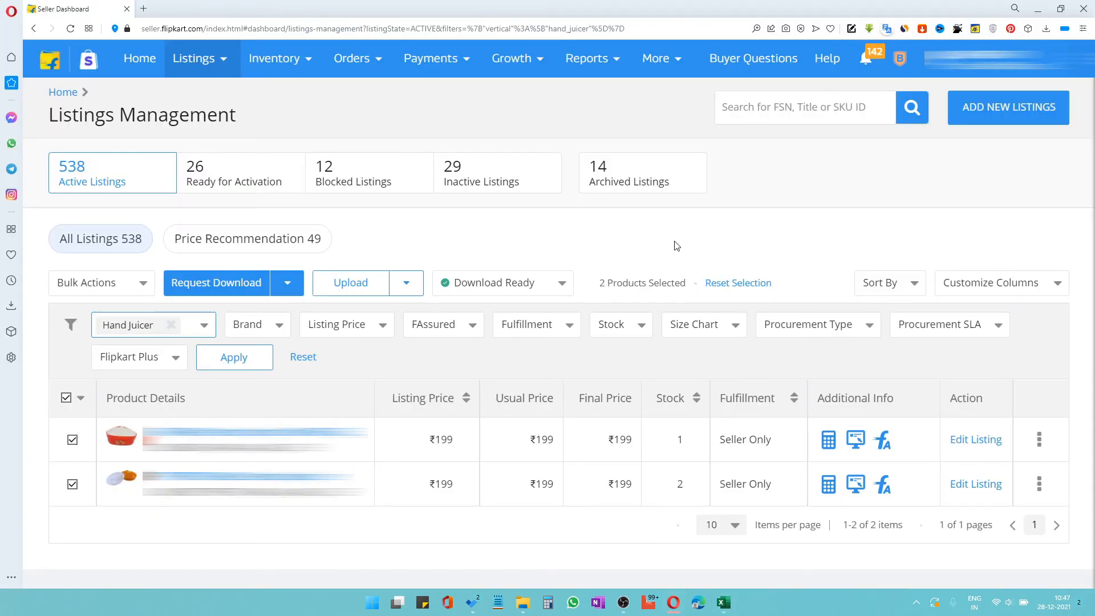
left_click(366, 290)
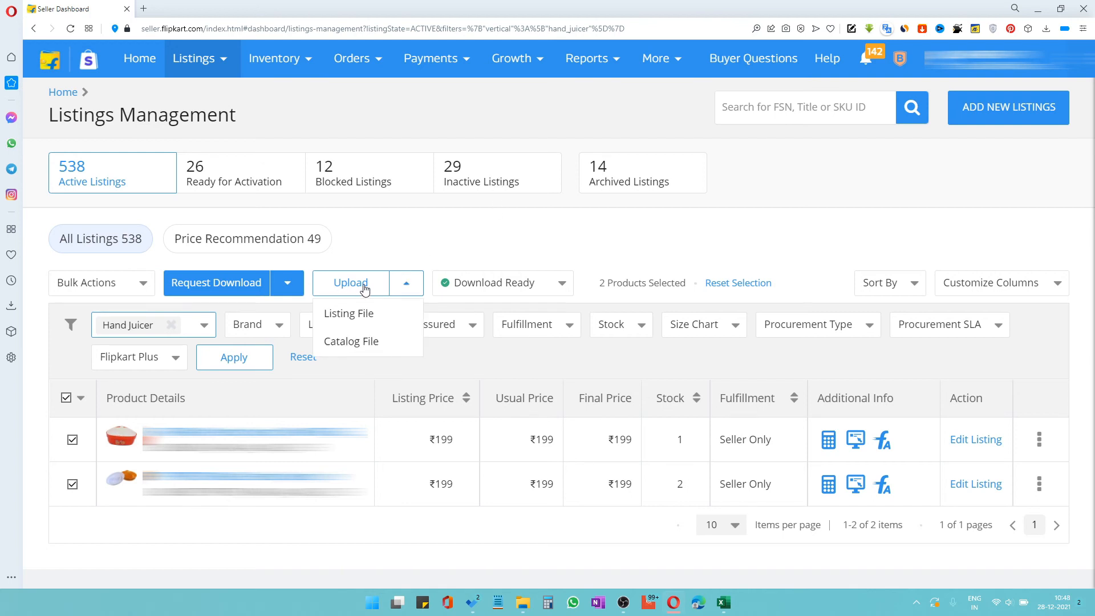
left_click(363, 344)
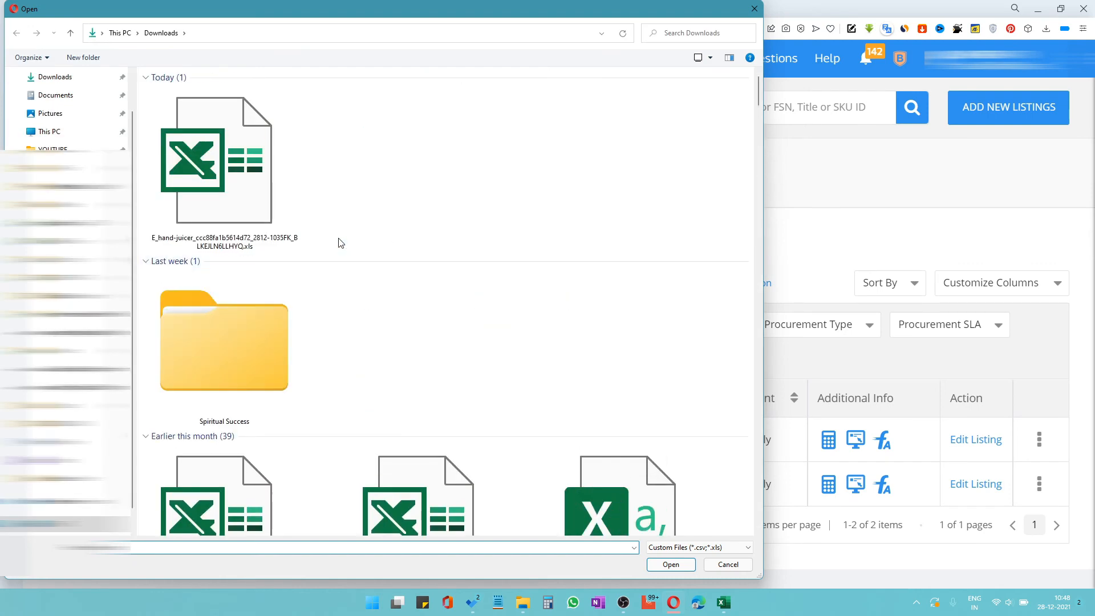
left_click(231, 180)
left_click(671, 564)
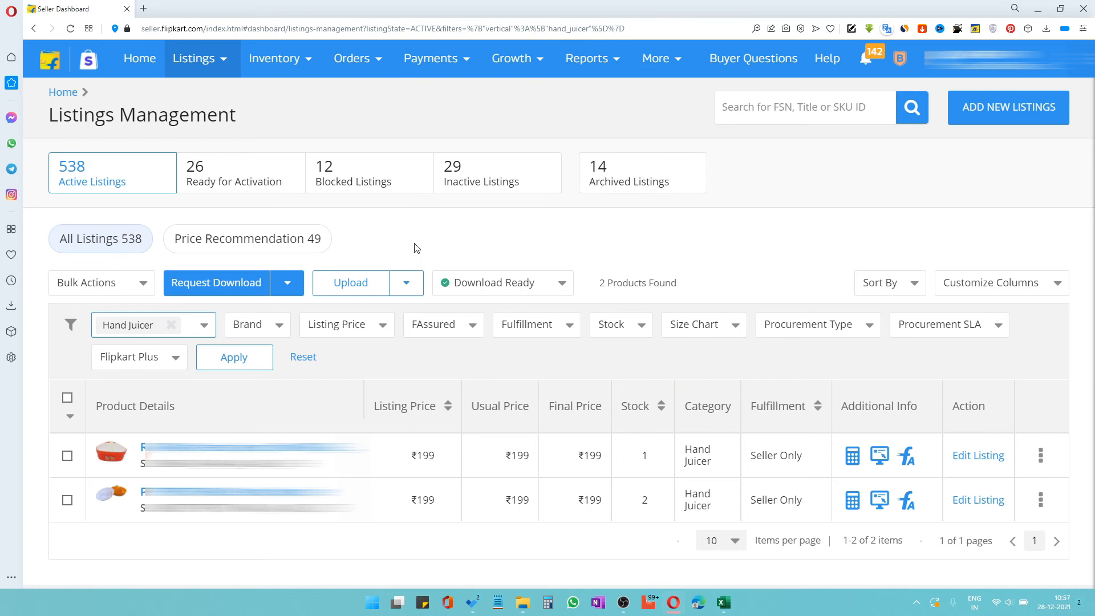
Step: Go to Add New Listings, dismiss the feedback prompt and show the Product Edit Requests for Bulk Listings in progress
mouse_move(193, 63)
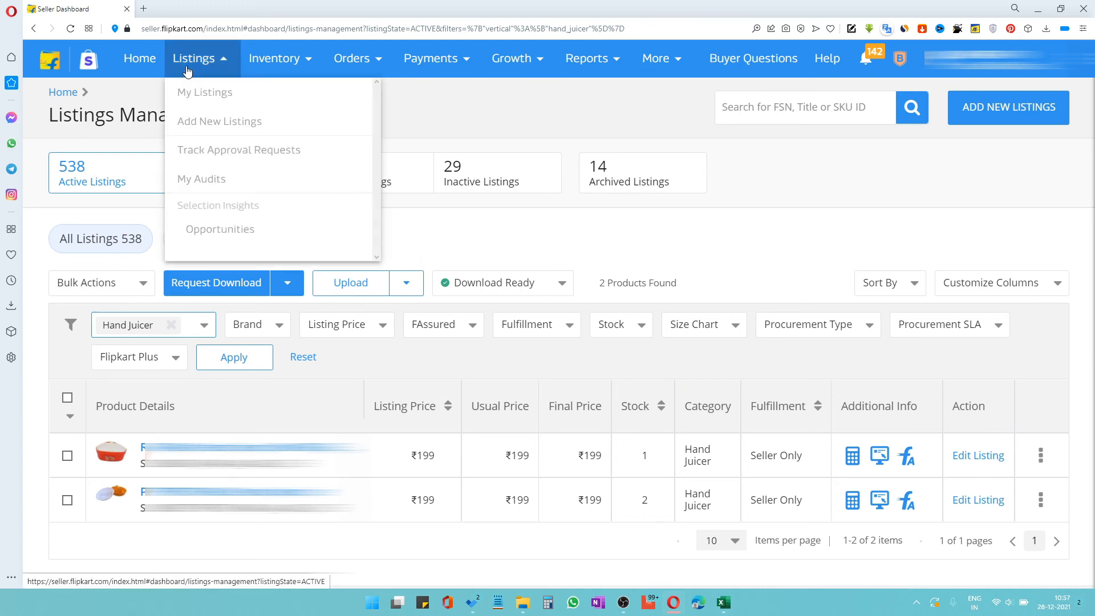
left_click(231, 122)
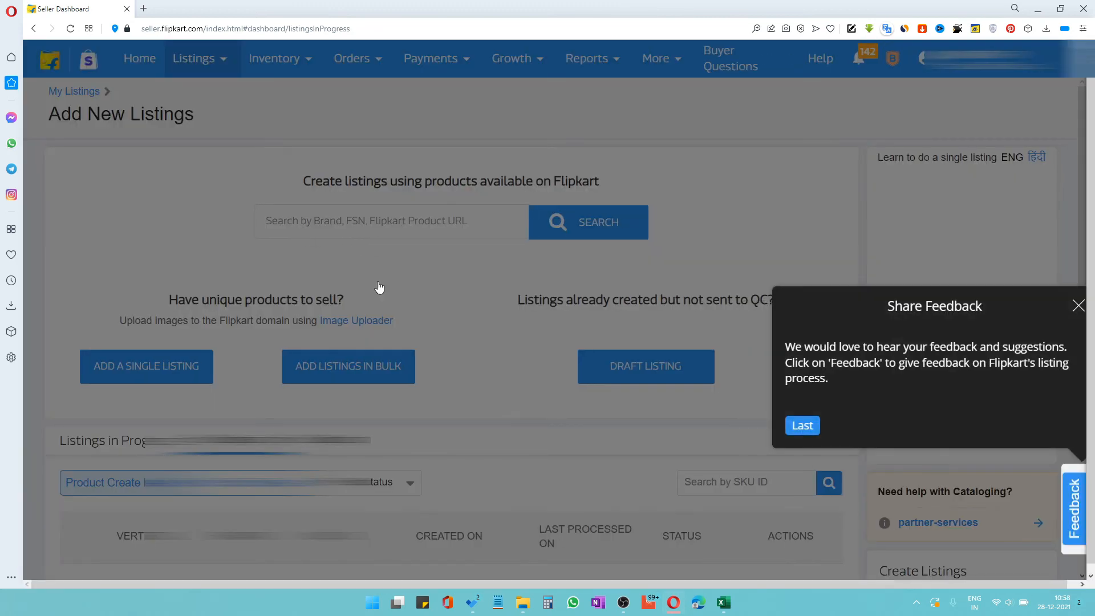
left_click(1079, 306)
scroll(461, 436, "down", 1)
left_click(314, 388)
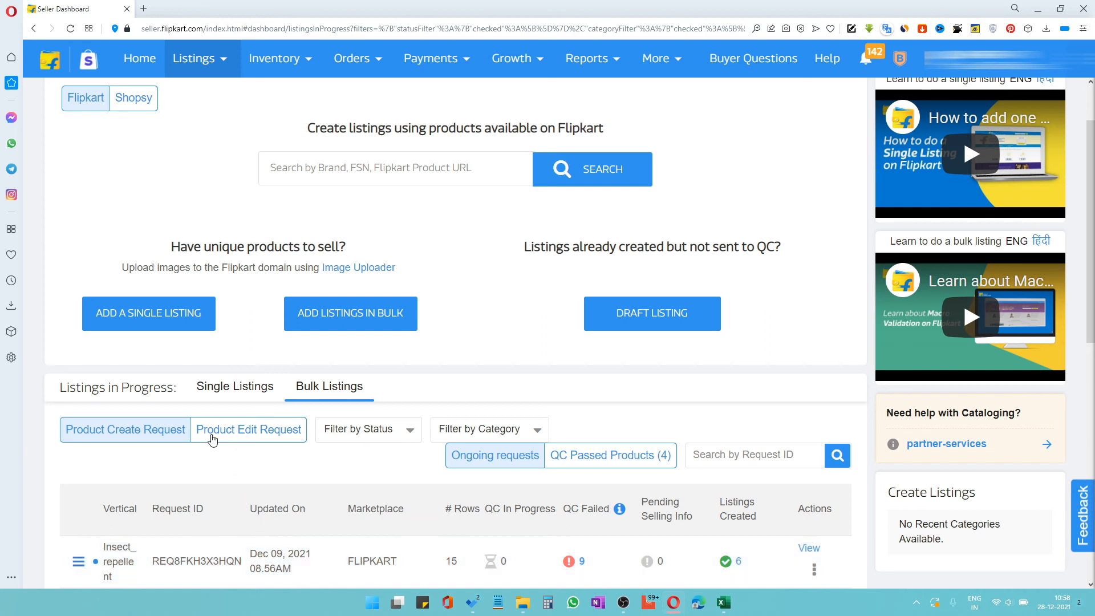
left_click(273, 438)
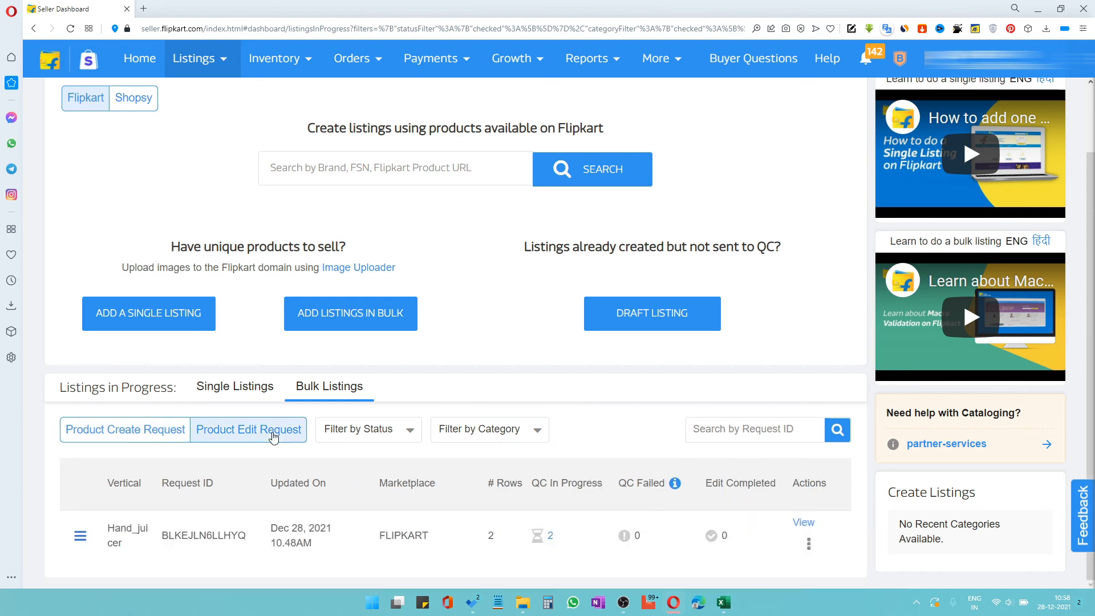